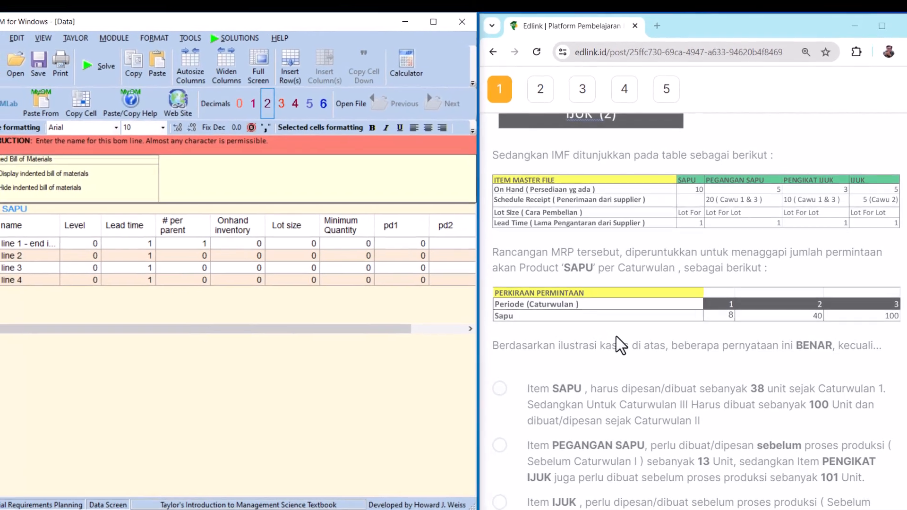
Step: Name the first bill-of-materials line SAPU, matching the end product in the product structure
{"action": "scroll", "coordinate": [610, 331], "scroll_direction": "up", "scroll_amount": 2}
{"action": "scroll", "coordinate": [625, 343], "scroll_direction": "up", "scroll_amount": 3}
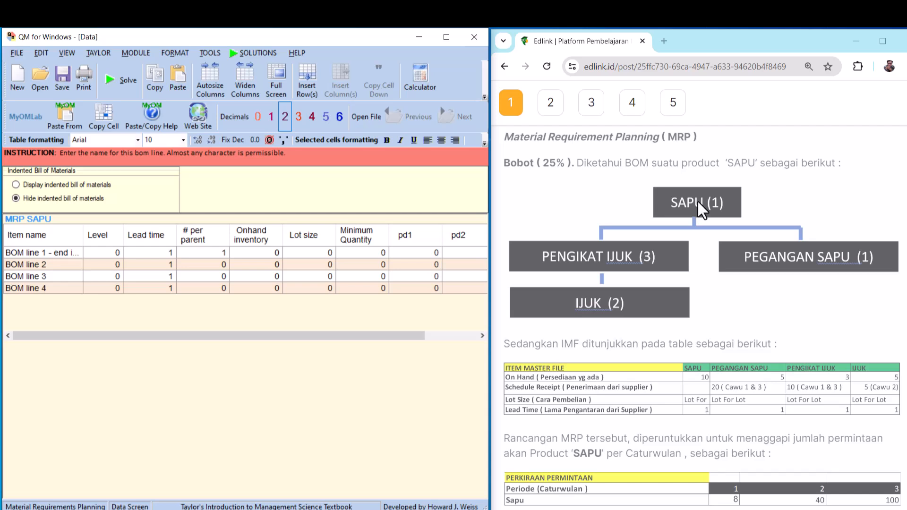
{"action": "left_click", "coordinate": [117, 255]}
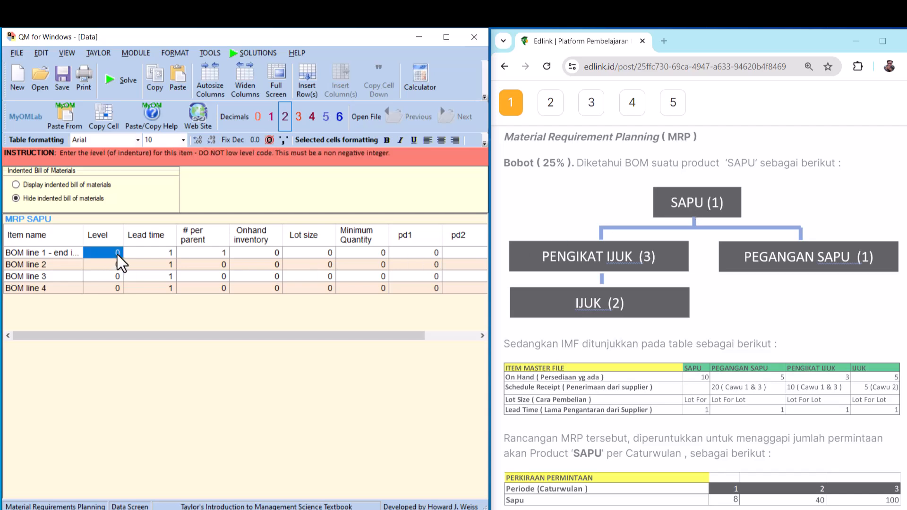
{"action": "left_click", "coordinate": [111, 265]}
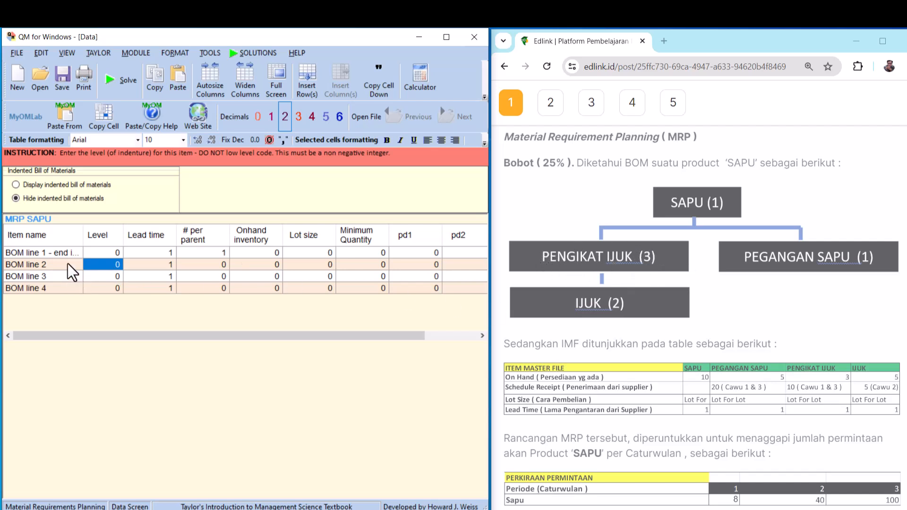
{"action": "left_click", "coordinate": [50, 255]}
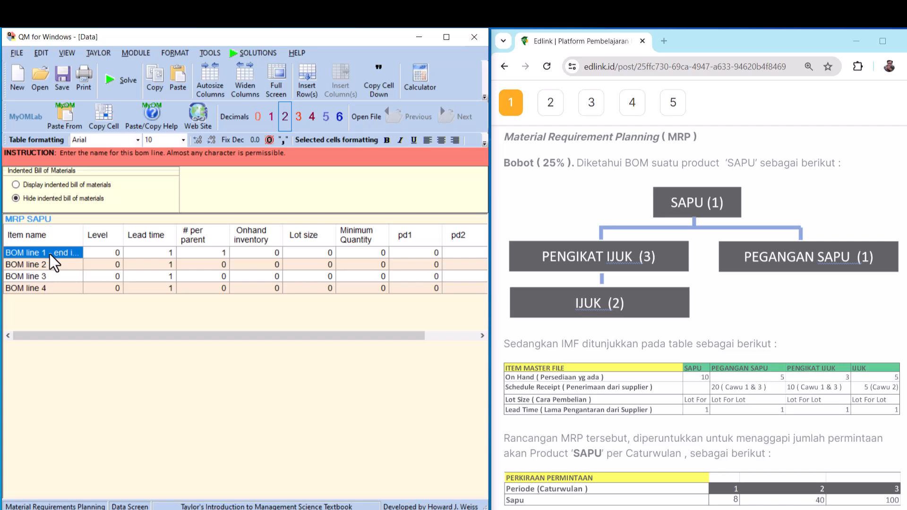
{"action": "type", "text": "SA"}
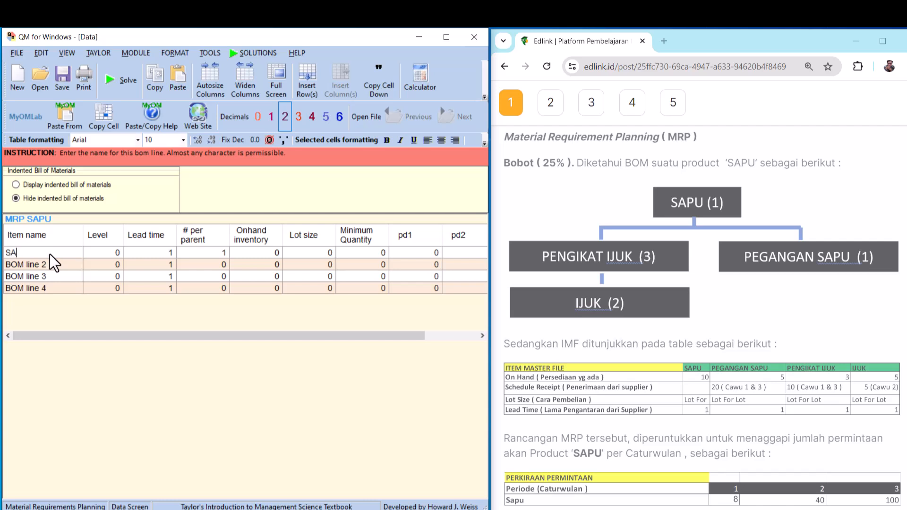
{"action": "type", "text": "PU"}
Step: Rename BOM line 2 as Pengikat Ijuk
{"action": "left_click", "coordinate": [53, 267]}
{"action": "double_click", "coordinate": [52, 267]}
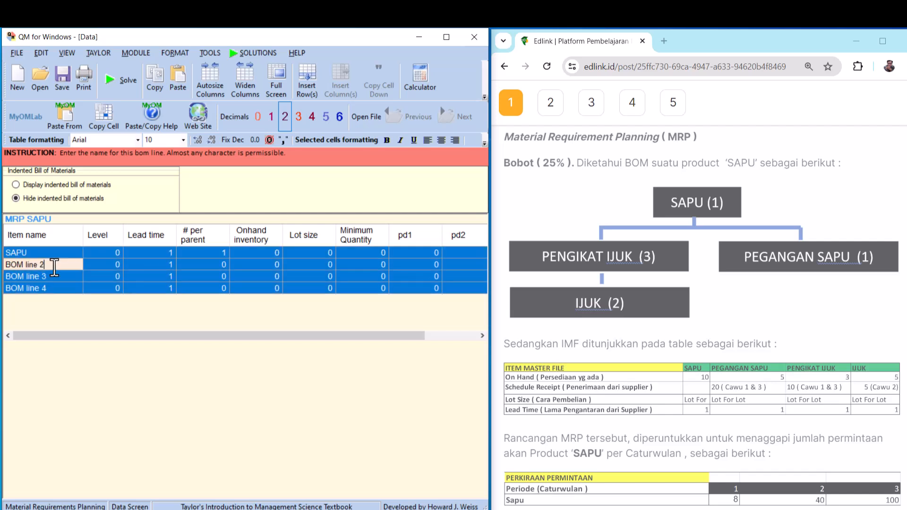
{"action": "left_click_drag", "start_coordinate": [53, 268], "coordinate": [2, 268]}
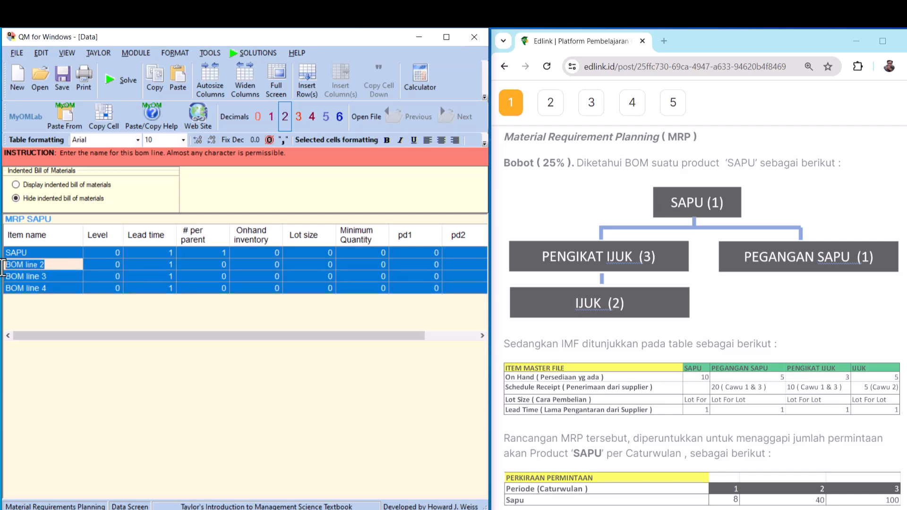
{"action": "type", "text": "Pengikat Ijuk"}
Step: Rename BOM line 3 as Pegangan Sapu and BOM line 4 as Ijuk
{"action": "left_click", "coordinate": [32, 279]}
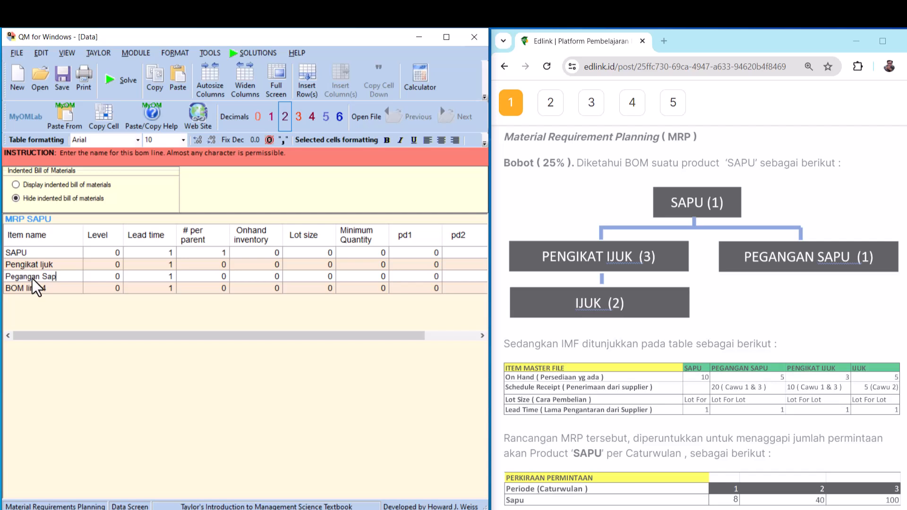
{"action": "type", "text": "Pegangan Sapu"}
{"action": "left_click", "coordinate": [43, 291]}
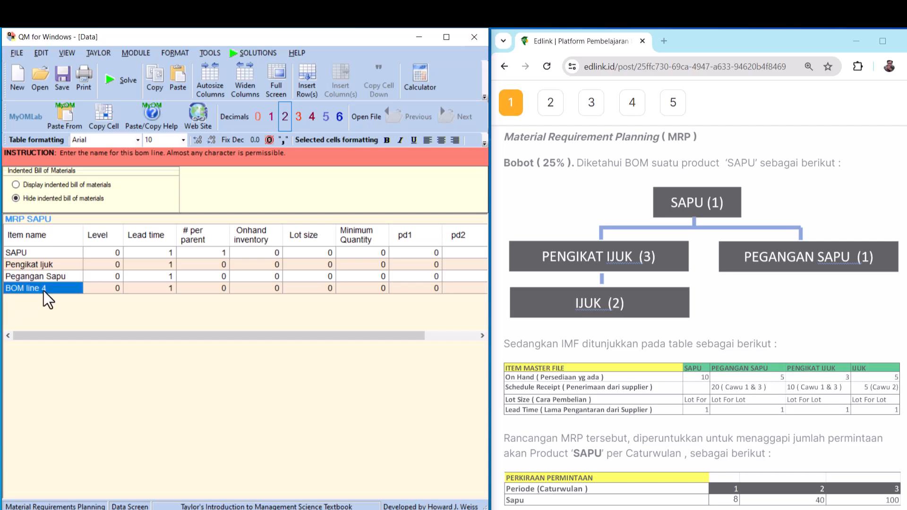
{"action": "type", "text": "Ijuk"}
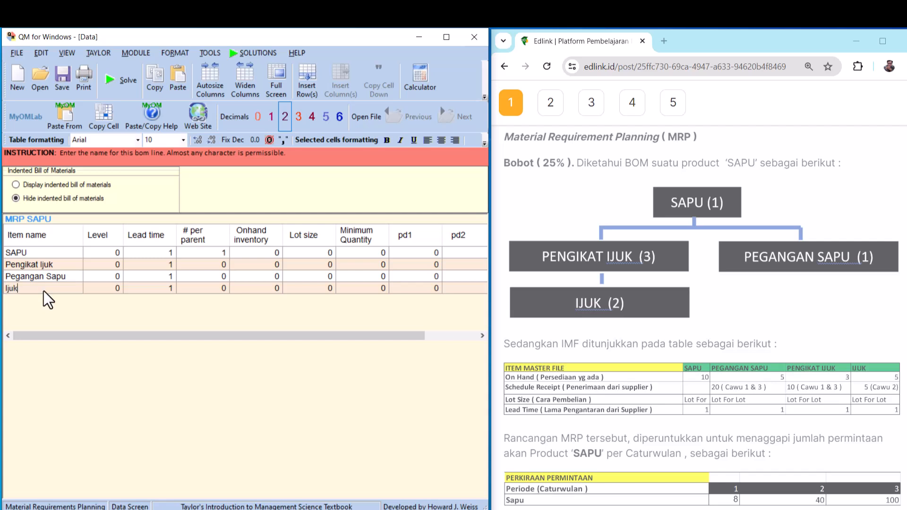
Step: Set the BOM level to 1 for Pengikat Ijuk and Pegangan Sapu, and to 2 for Ijuk
{"action": "left_click", "coordinate": [106, 250]}
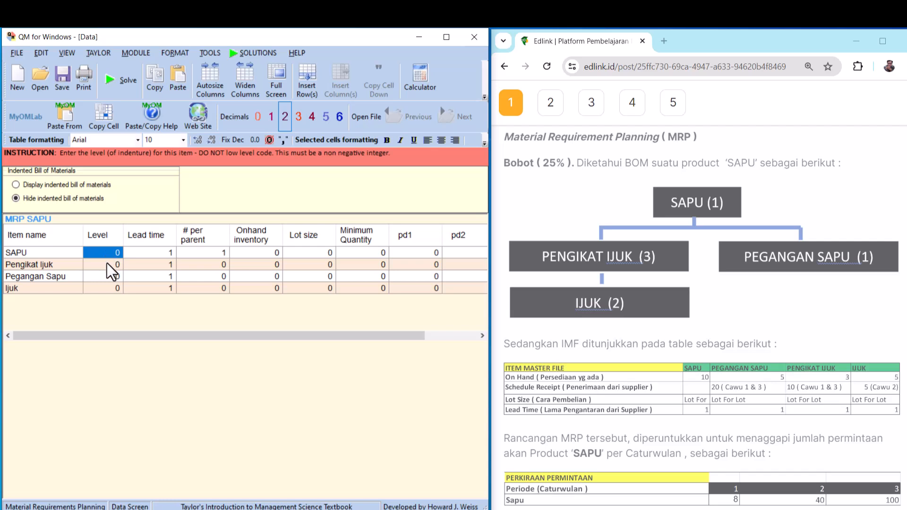
{"action": "left_click", "coordinate": [111, 264]}
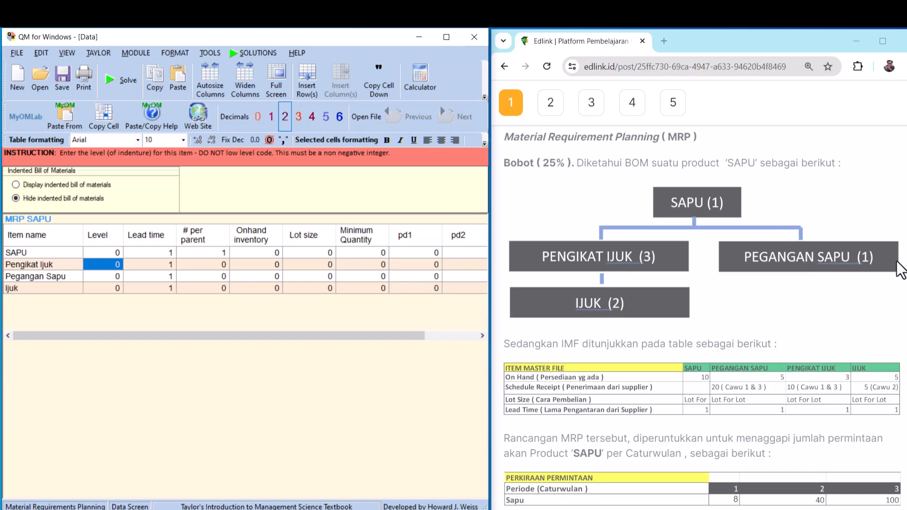
{"action": "type", "text": "1"}
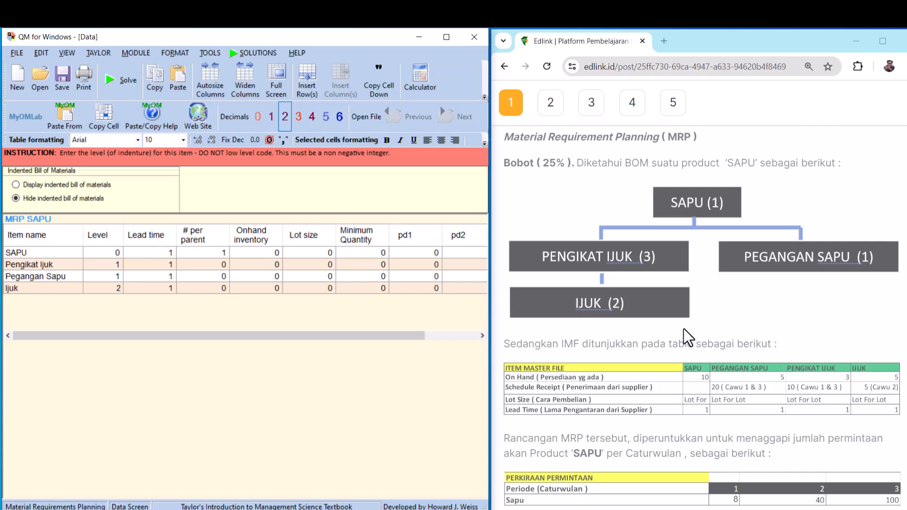
Step: Set the number per parent to 3 for Pengikat Ijuk, 1 for Pegangan Sapu and 2 for Ijuk
{"action": "scroll", "coordinate": [684, 329], "scroll_direction": "down", "scroll_amount": 3}
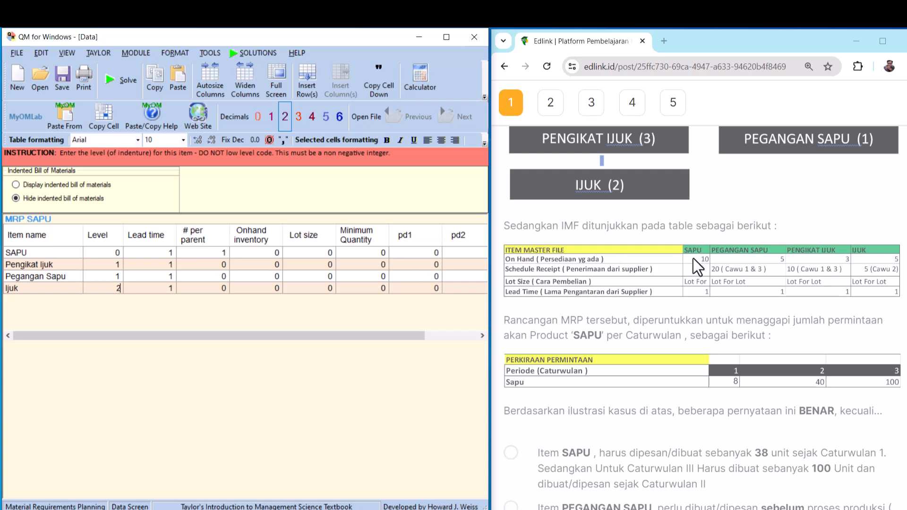
{"action": "scroll", "coordinate": [693, 258], "scroll_direction": "up", "scroll_amount": 3}
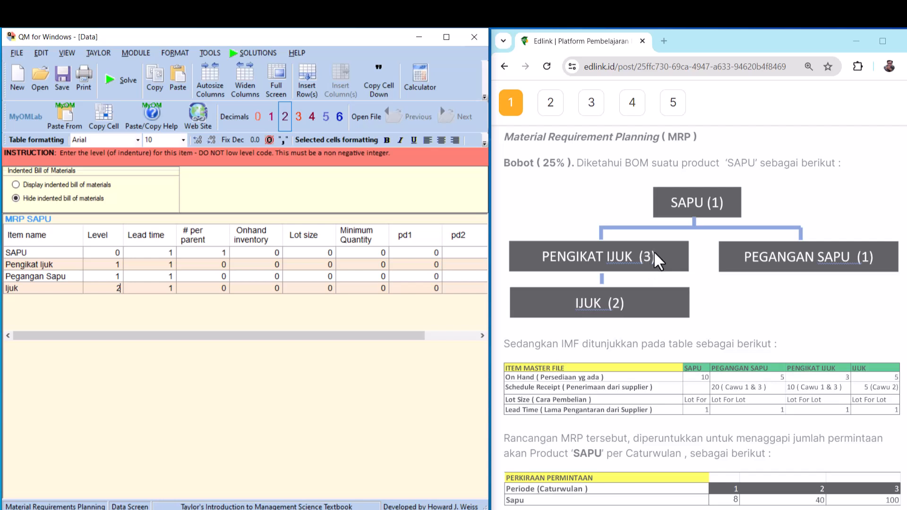
{"action": "left_click", "coordinate": [205, 263]}
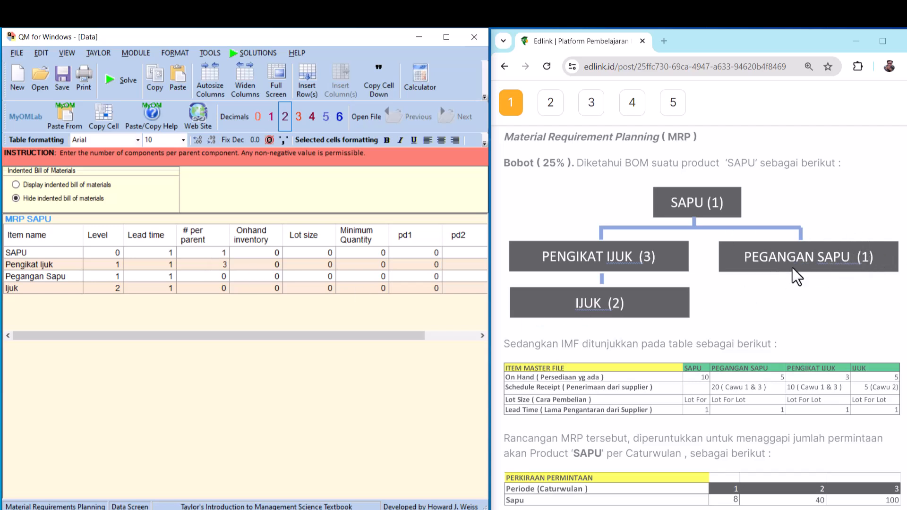
{"action": "left_click", "coordinate": [211, 276]}
{"action": "type", "text": "1"}
{"action": "left_click", "coordinate": [213, 289]}
{"action": "type", "text": "2"}
Step: Enter the on-hand inventory from the item master file: SAPU 10, Pengikat Ijuk 3, Pegangan Sapu 5 and Ijuk 5
{"action": "left_click", "coordinate": [262, 252]}
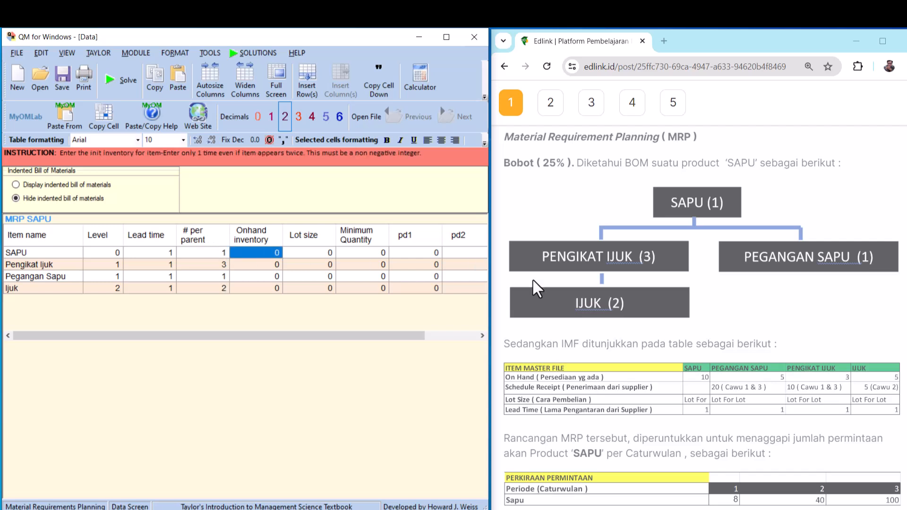
{"action": "scroll", "coordinate": [660, 266], "scroll_direction": "down", "scroll_amount": 1}
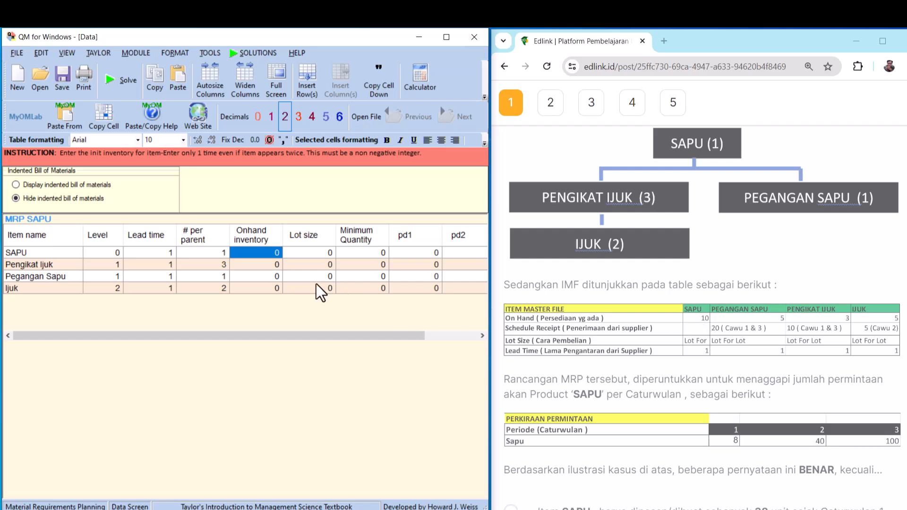
{"action": "type", "text": "10"}
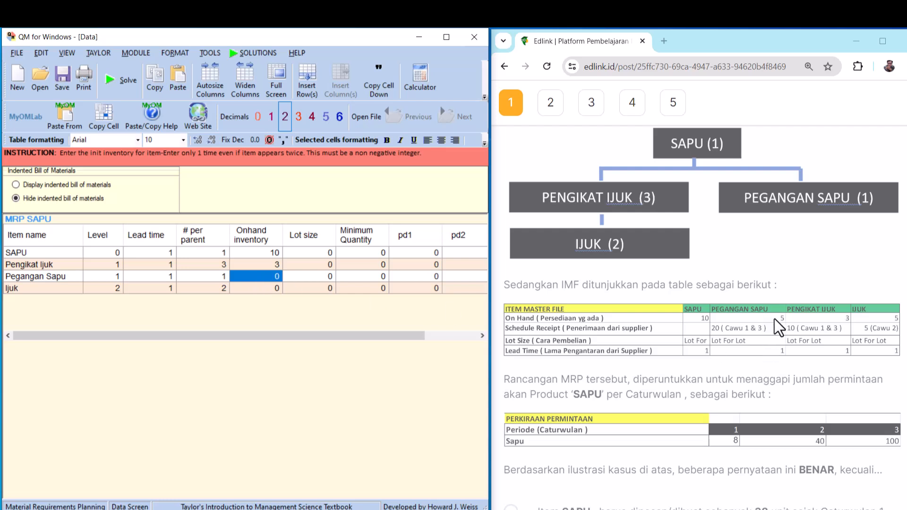
{"action": "type", "text": "5"}
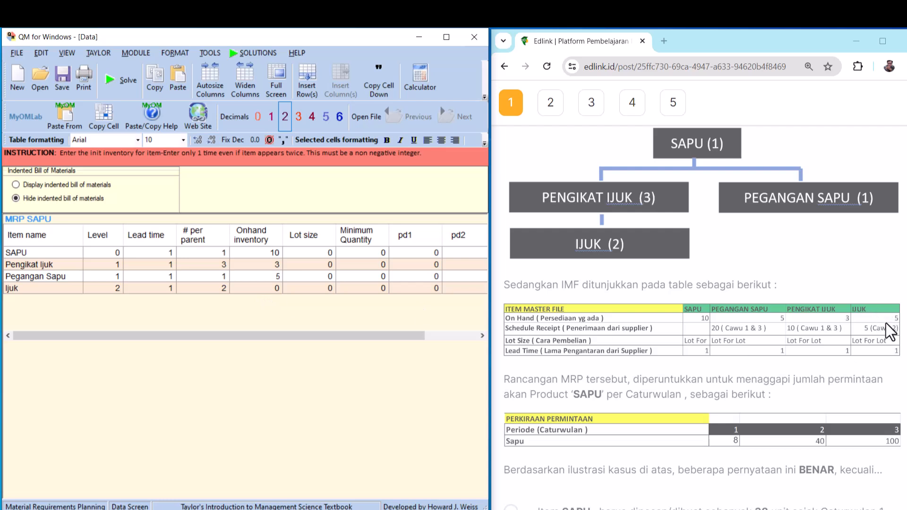
{"action": "left_click", "coordinate": [273, 292]}
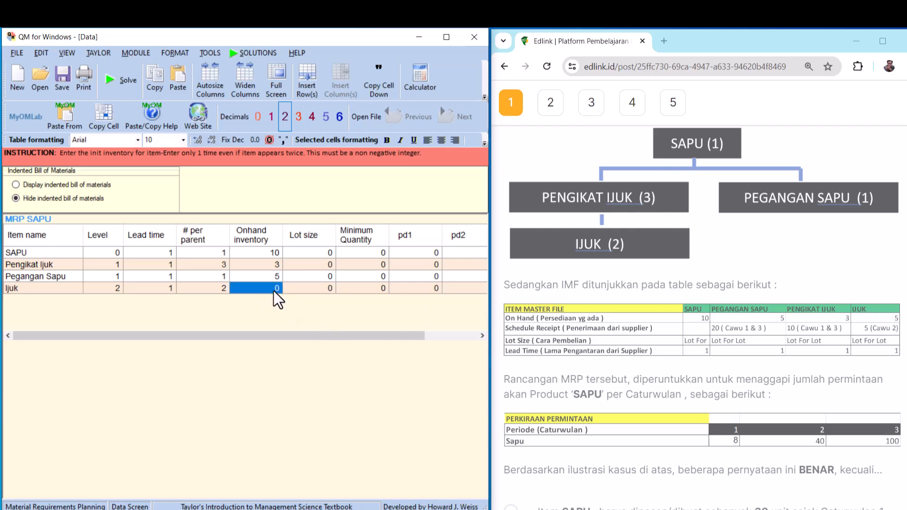
{"action": "type", "text": "5"}
Step: Enter the SAPU demand forecast as 8 in period 1, 40 in period 2 and 100 in period 3
{"action": "left_click_drag", "start_coordinate": [348, 335], "coordinate": [386, 338]}
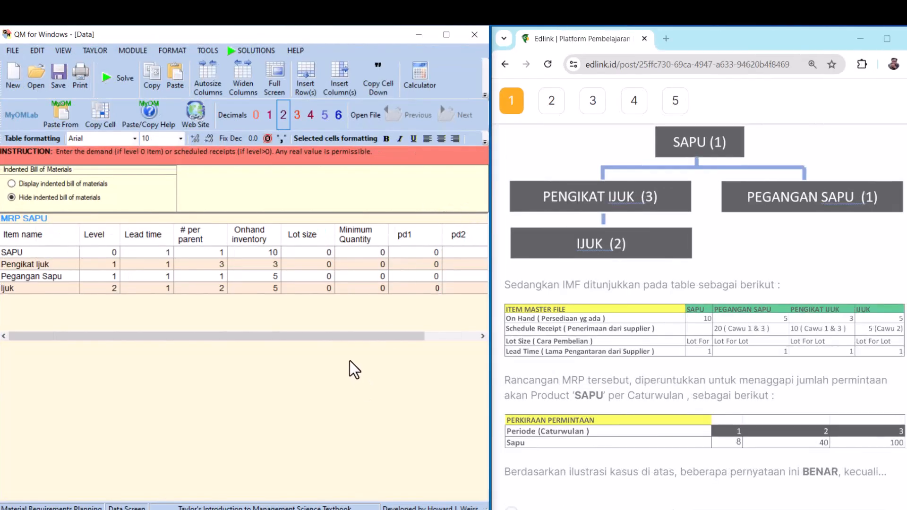
{"action": "left_click_drag", "start_coordinate": [360, 337], "coordinate": [413, 336]}
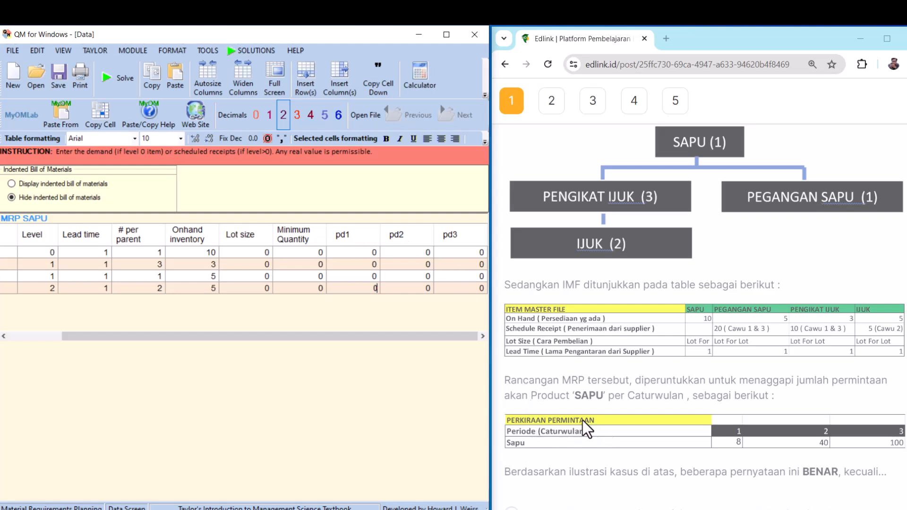
{"action": "left_click_drag", "start_coordinate": [370, 340], "coordinate": [119, 301]}
{"action": "left_click_drag", "start_coordinate": [156, 334], "coordinate": [300, 342]}
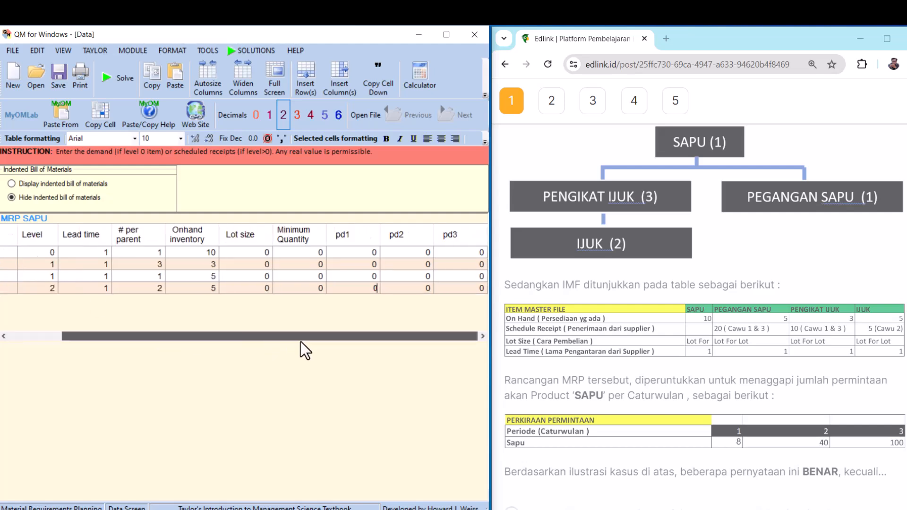
{"action": "left_click", "coordinate": [356, 252]}
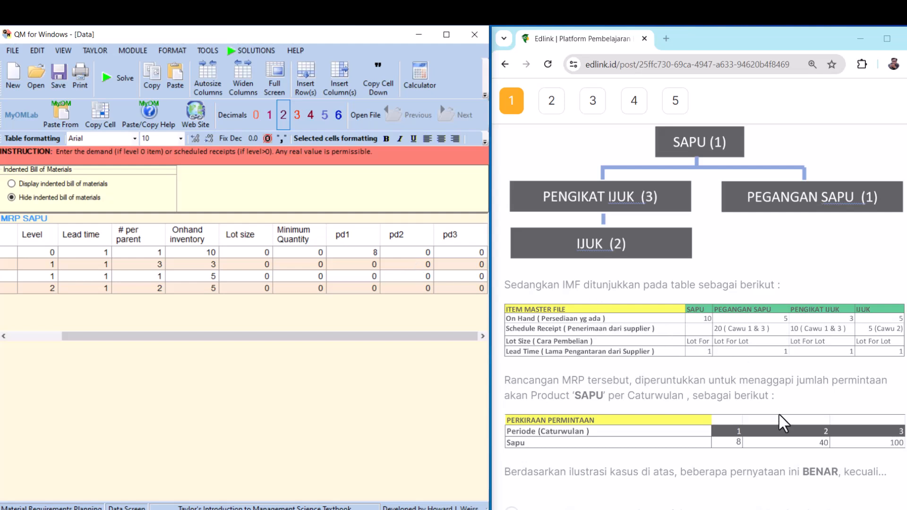
{"action": "left_click", "coordinate": [425, 253]}
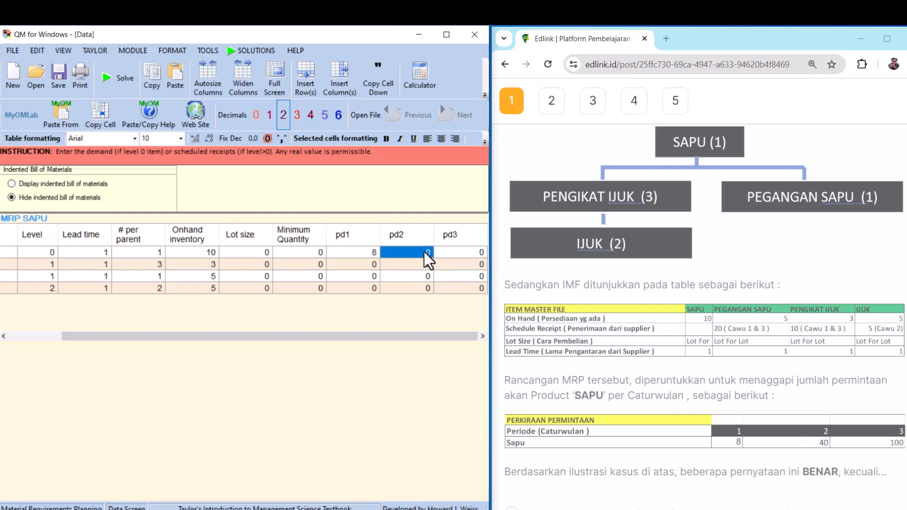
{"action": "type", "text": "40"}
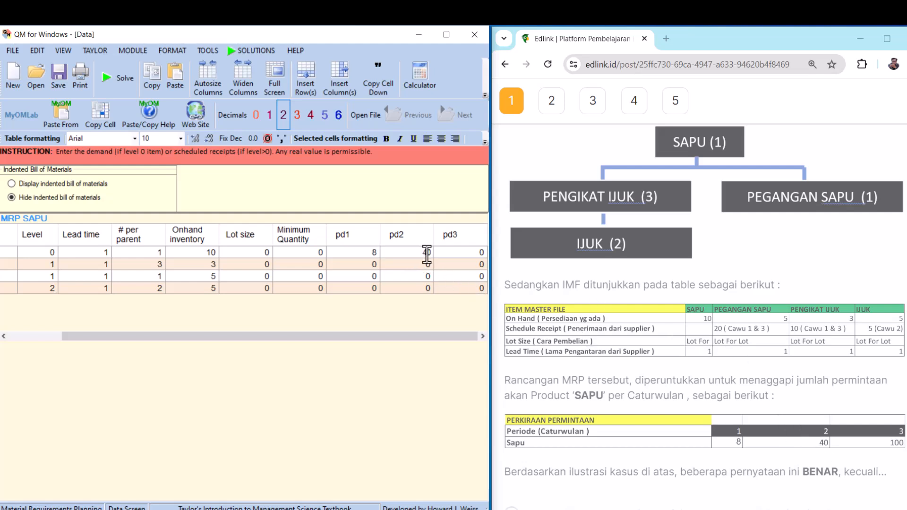
{"action": "left_click", "coordinate": [478, 255]}
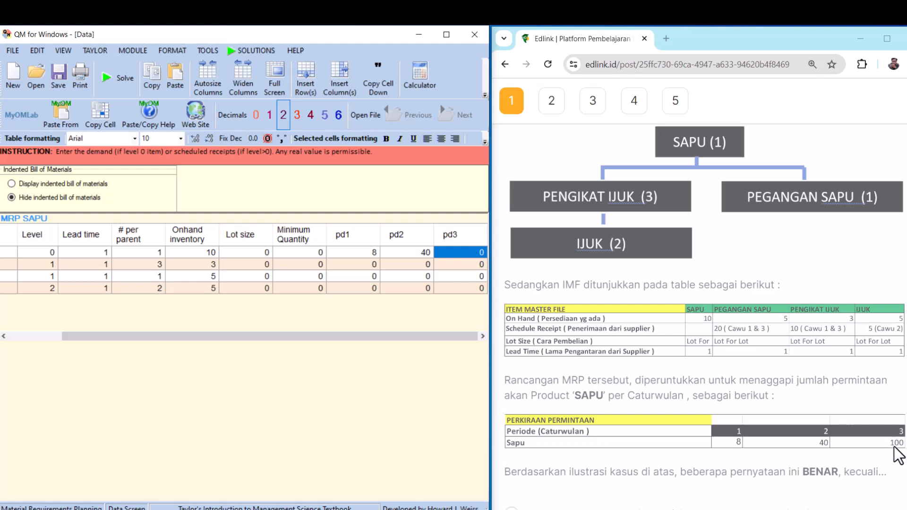
{"action": "scroll", "coordinate": [898, 454], "scroll_direction": "down", "scroll_amount": 1}
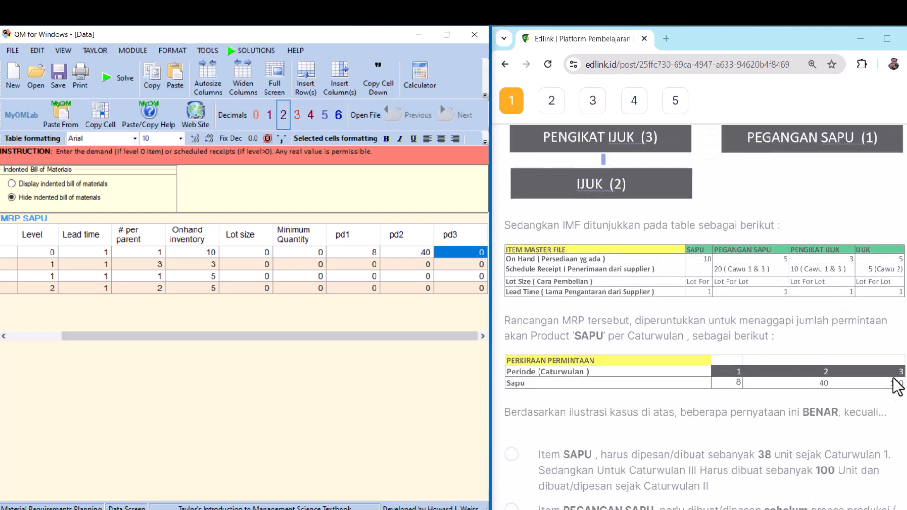
{"action": "type", "text": "100"}
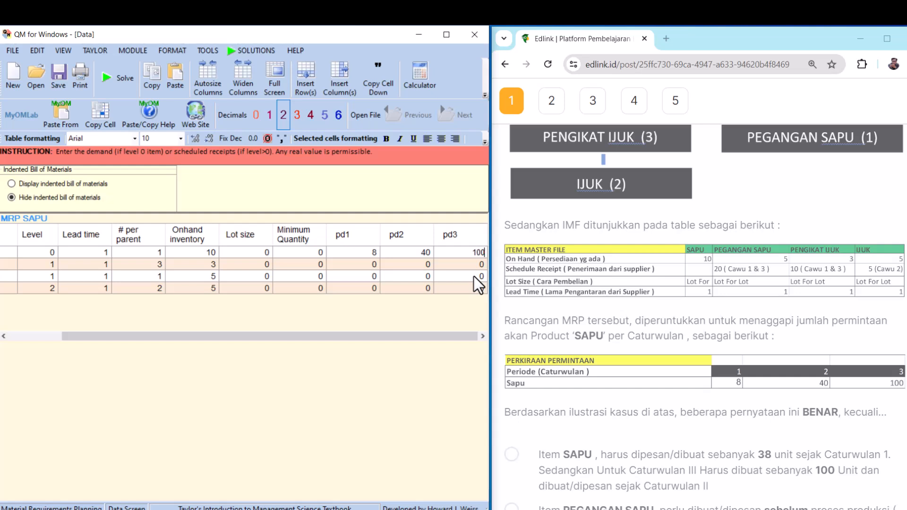
{"action": "left_click_drag", "start_coordinate": [388, 335], "coordinate": [235, 325]}
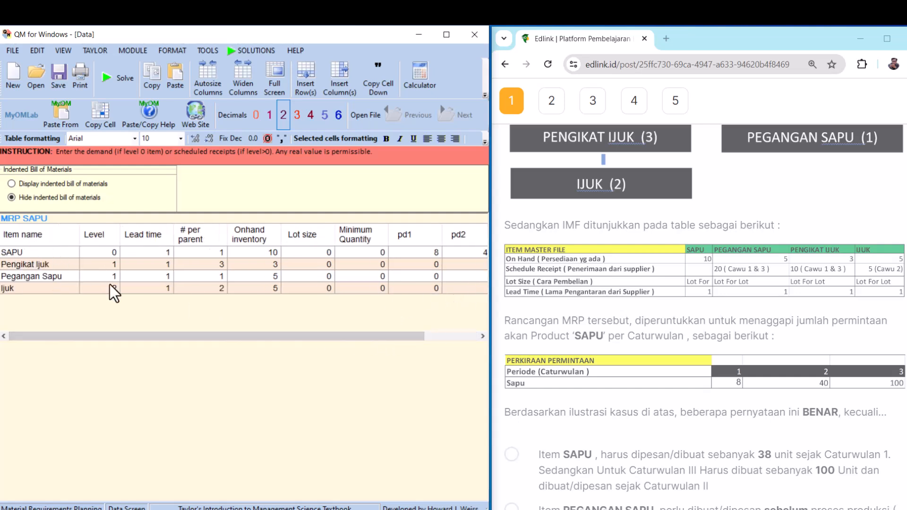
{"action": "left_click_drag", "start_coordinate": [197, 336], "coordinate": [168, 340]}
{"action": "left_click", "coordinate": [38, 267]}
{"action": "left_click", "coordinate": [38, 278]}
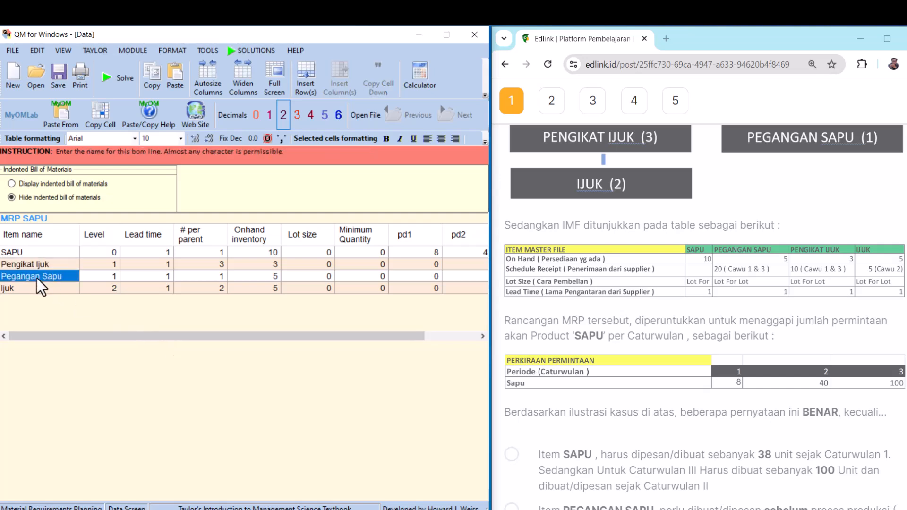
{"action": "left_click", "coordinate": [33, 290]}
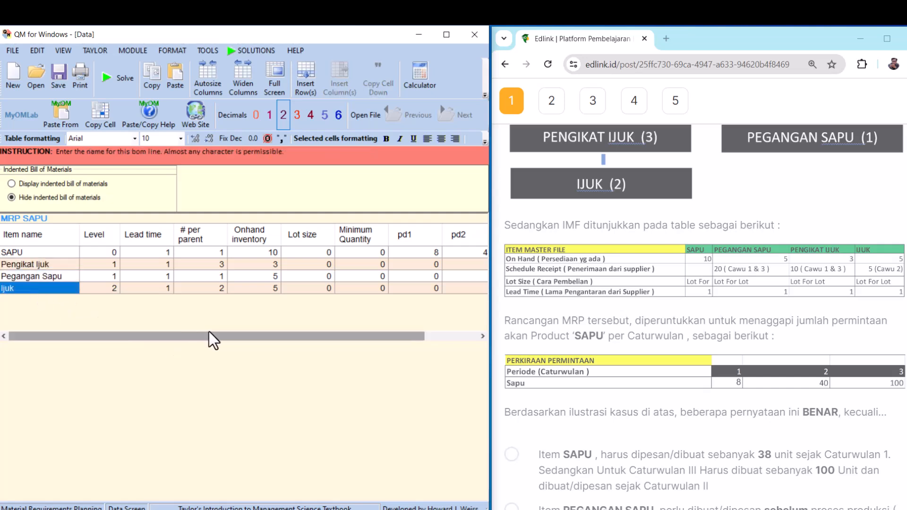
{"action": "left_click_drag", "start_coordinate": [225, 337], "coordinate": [354, 339]}
{"action": "left_click", "coordinate": [357, 265]}
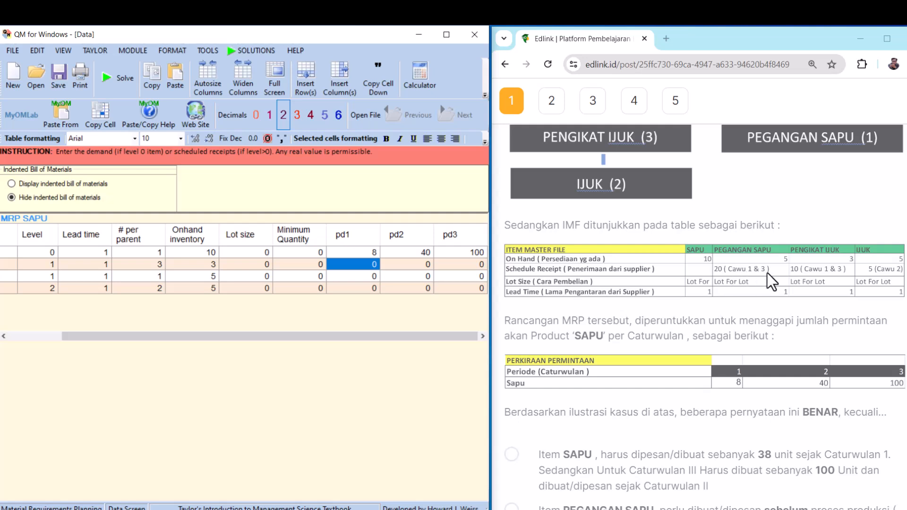
Step: Enter scheduled receipts of 20 for Pegangan Sapu in periods 1 and 3
{"action": "left_click_drag", "start_coordinate": [392, 335], "coordinate": [235, 333]}
{"action": "left_click", "coordinate": [67, 277]}
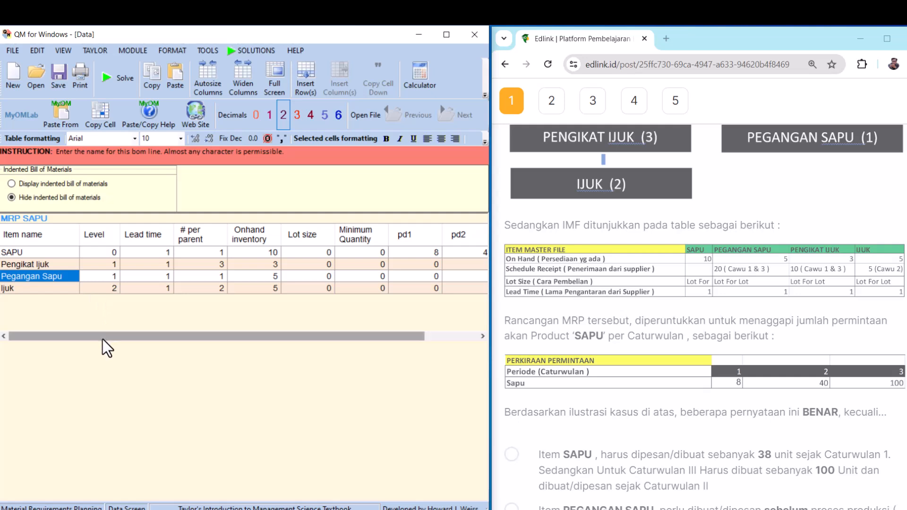
{"action": "left_click_drag", "start_coordinate": [102, 339], "coordinate": [206, 342]}
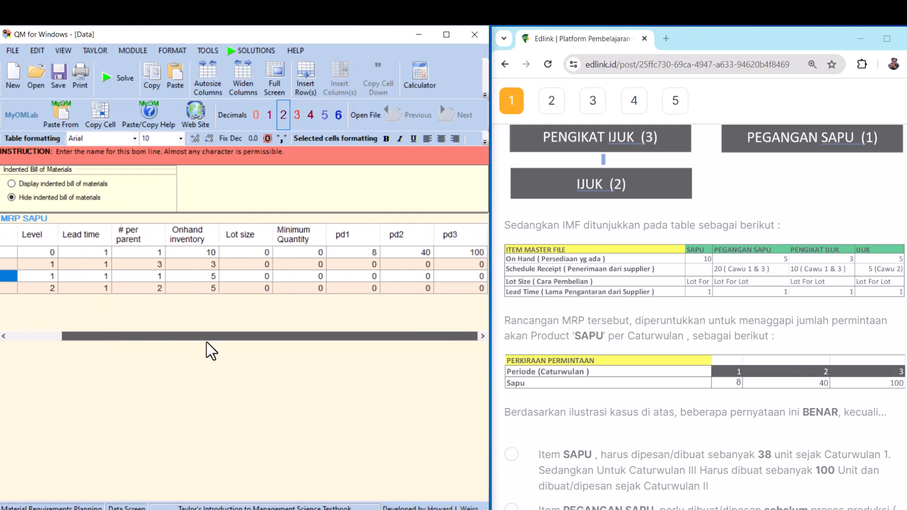
{"action": "left_click", "coordinate": [365, 279]}
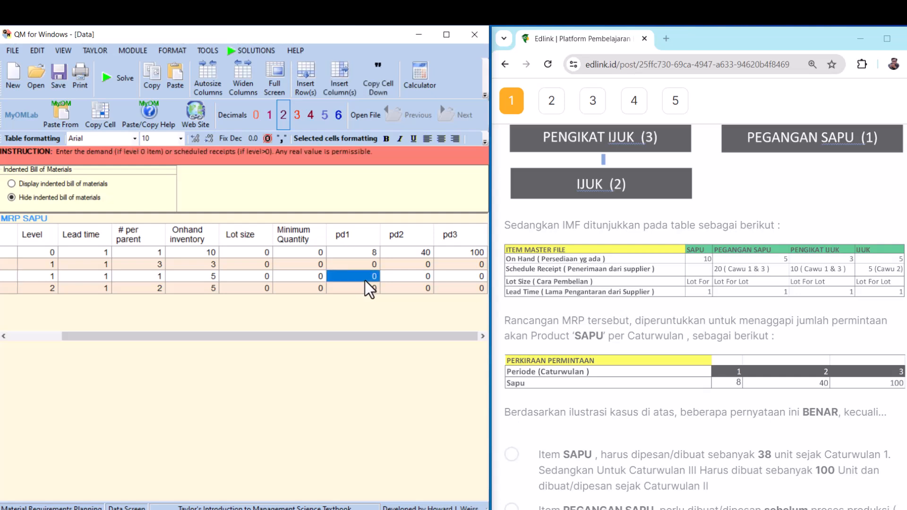
{"action": "type", "text": "2"}
{"action": "left_click", "coordinate": [464, 279]}
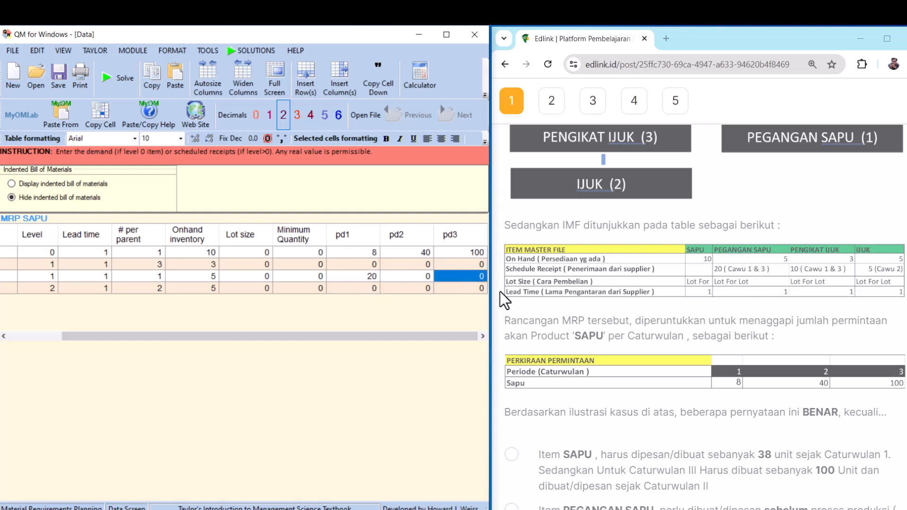
{"action": "type", "text": "20"}
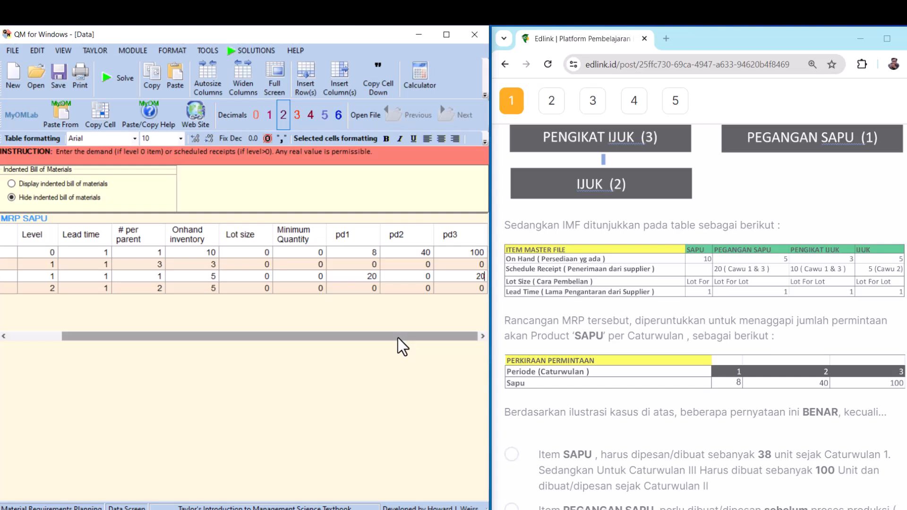
Step: Enter scheduled receipts of 10 for Pengikat Ijuk in periods 1 and 3
{"action": "left_click_drag", "start_coordinate": [396, 338], "coordinate": [275, 340]}
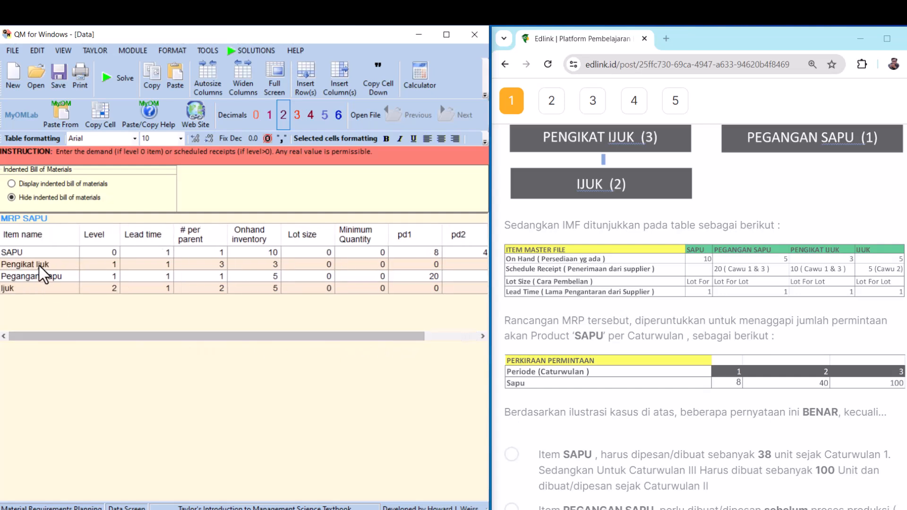
{"action": "left_click", "coordinate": [39, 265]}
{"action": "left_click_drag", "start_coordinate": [117, 338], "coordinate": [232, 338]}
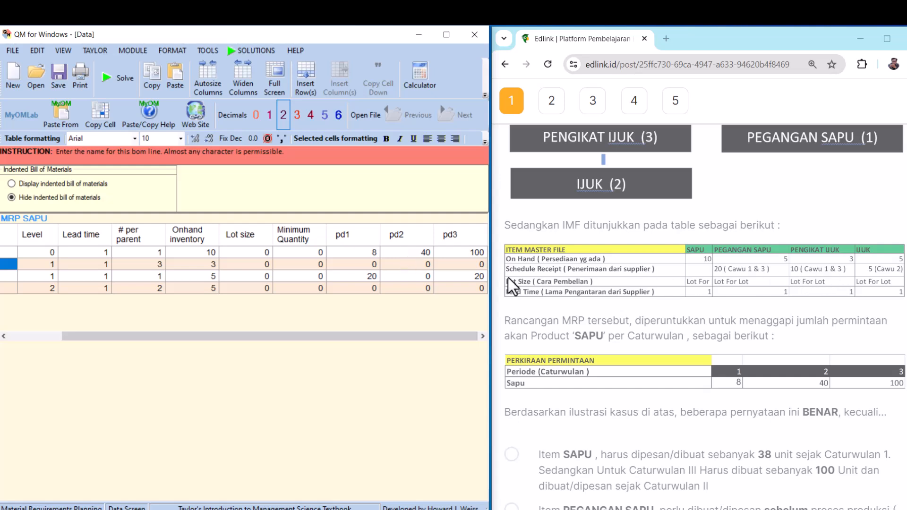
{"action": "left_click", "coordinate": [370, 265]}
{"action": "type", "text": "10"}
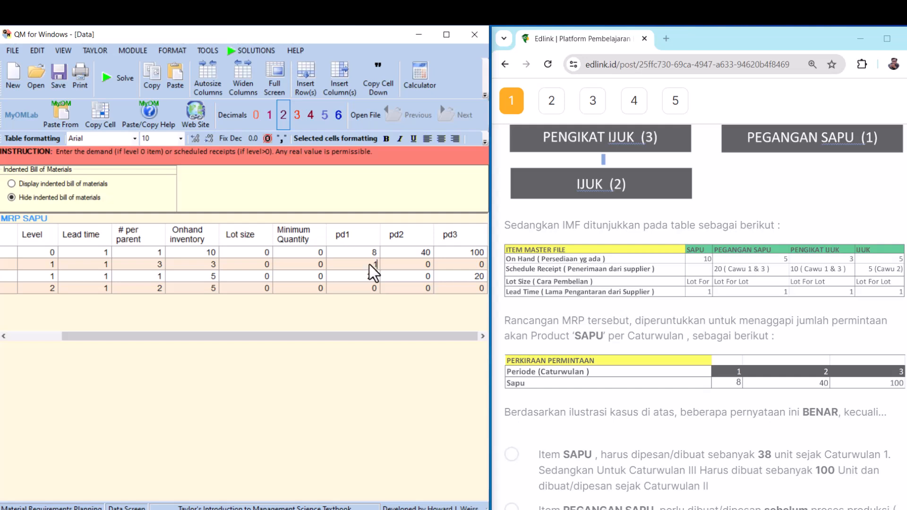
{"action": "key", "text": "Return"}
{"action": "type", "text": "20"}
{"action": "left_click", "coordinate": [455, 261]}
{"action": "type", "text": "1"}
Step: Enter a scheduled receipt of 5 for Ijuk in period 2
{"action": "left_click_drag", "start_coordinate": [202, 337], "coordinate": [1, 286]}
{"action": "left_click", "coordinate": [9, 288]}
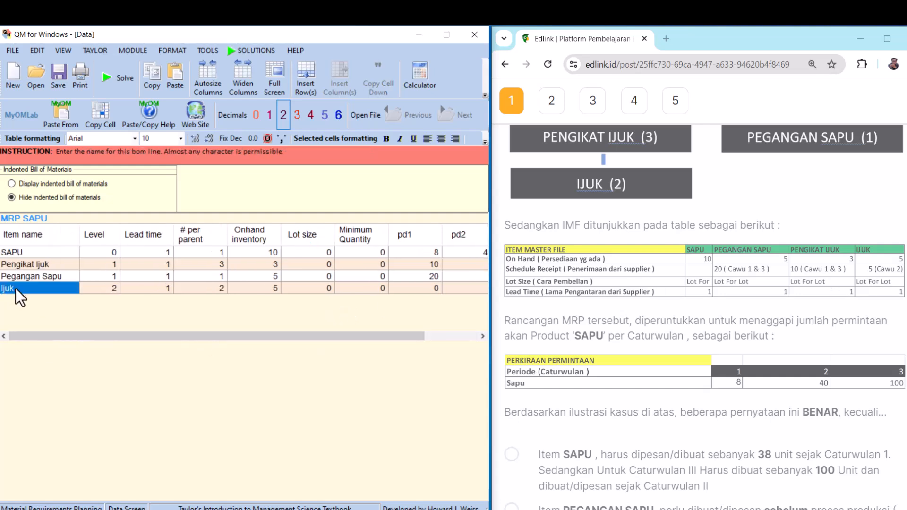
{"action": "left_click_drag", "start_coordinate": [142, 337], "coordinate": [431, 301]}
{"action": "left_click", "coordinate": [424, 291]}
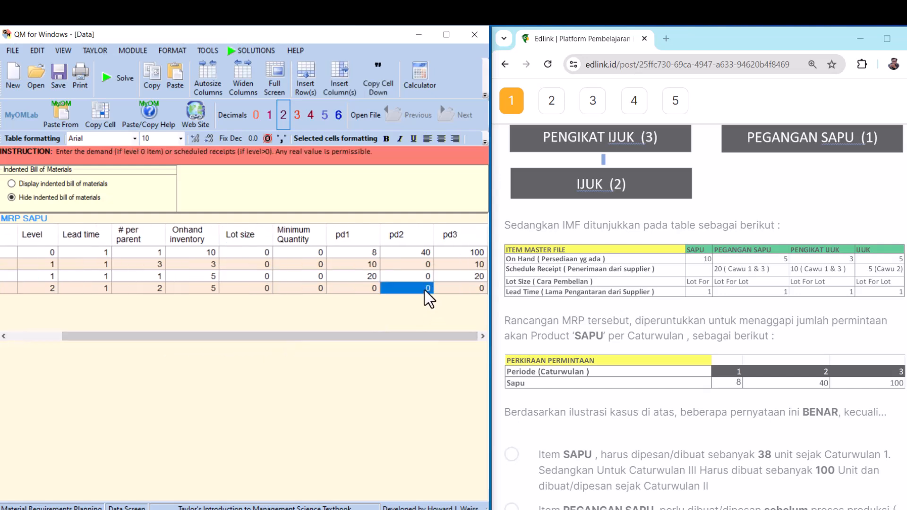
{"action": "type", "text": "5"}
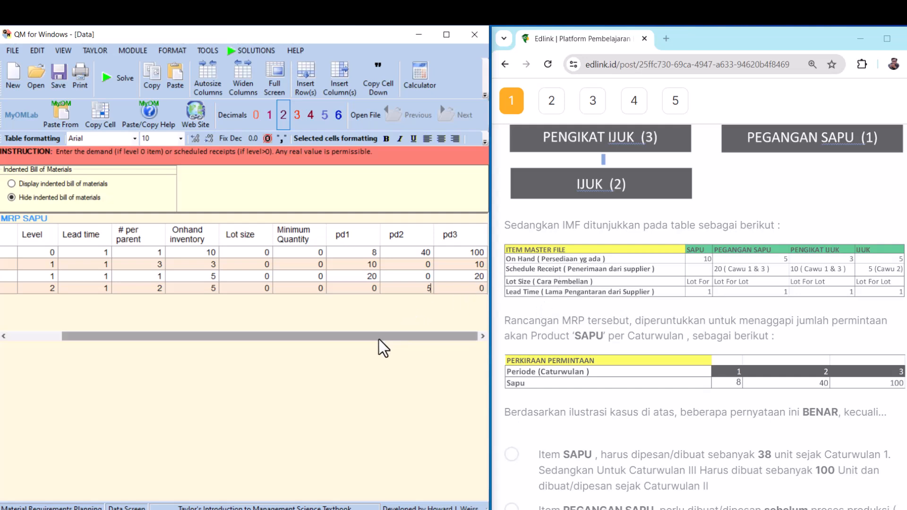
{"action": "left_click_drag", "start_coordinate": [380, 339], "coordinate": [298, 345]}
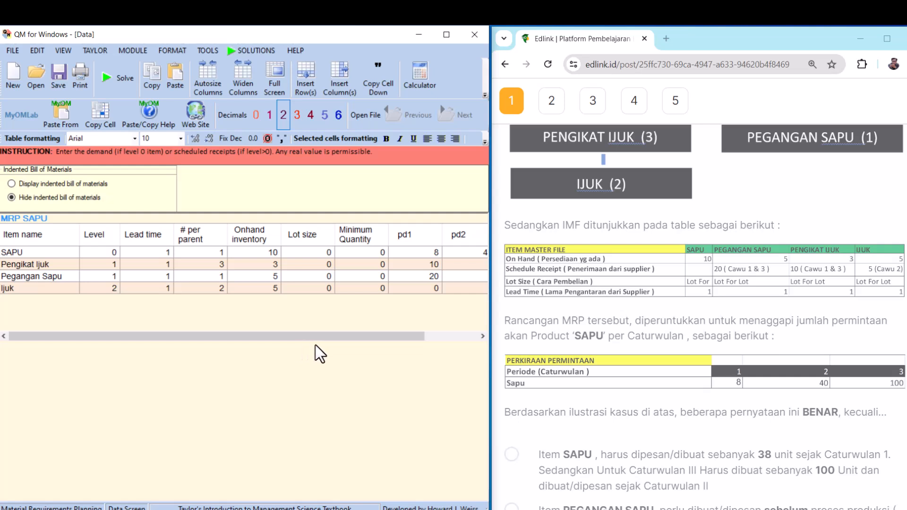
Step: Solve the MRP SAPU model and maximize the Material Requirements Planning Results
{"action": "left_click", "coordinate": [447, 33]}
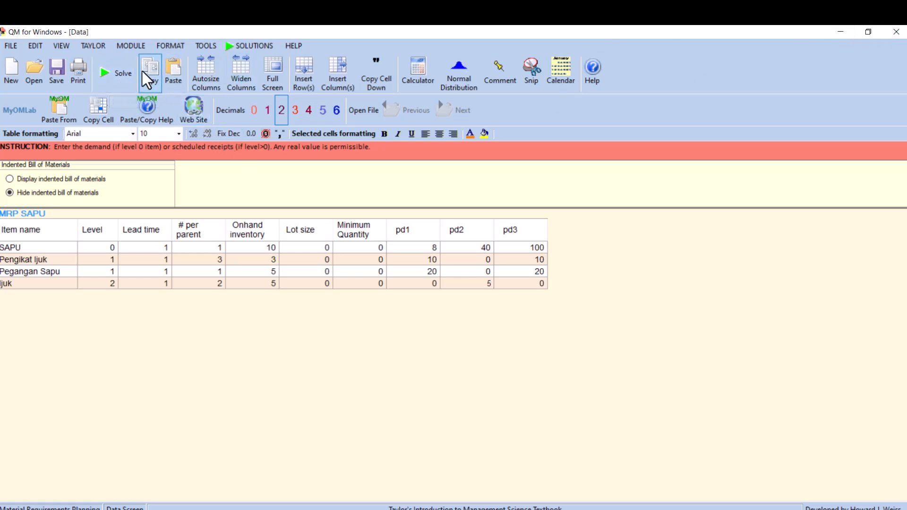
{"action": "left_click", "coordinate": [111, 76]}
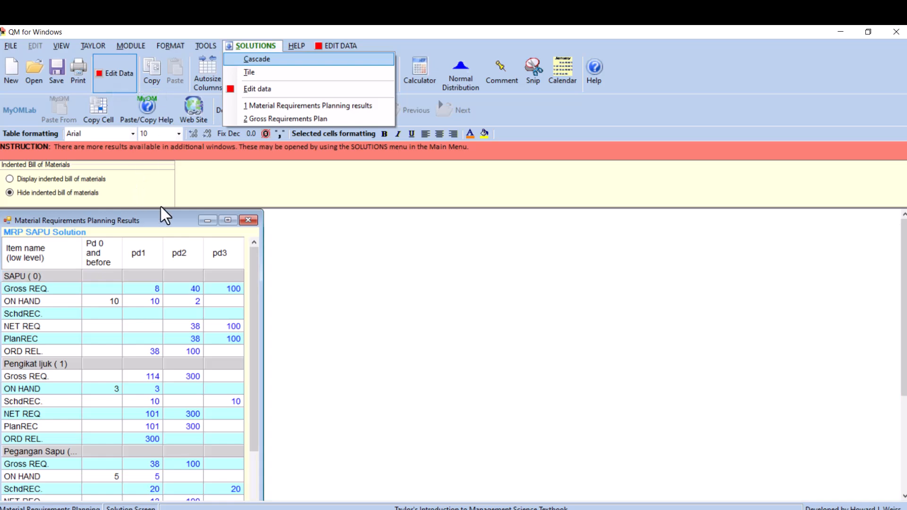
{"action": "left_click", "coordinate": [423, 329]}
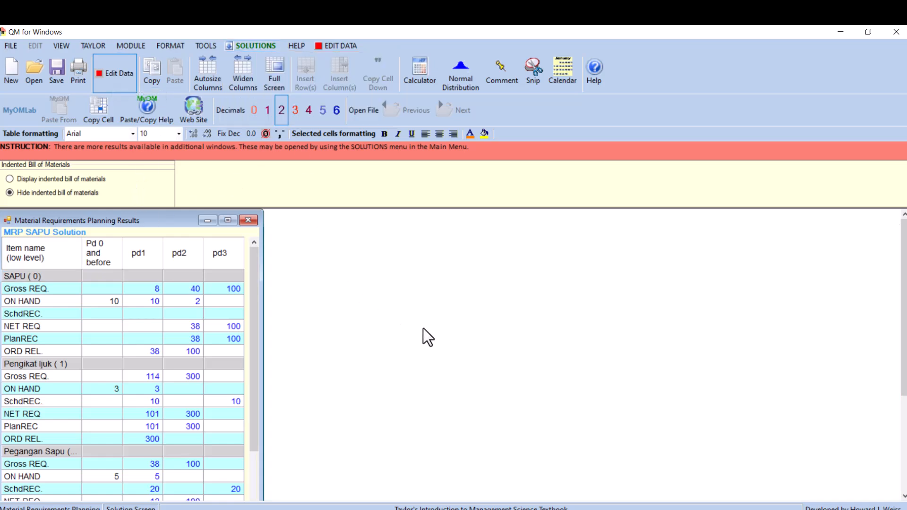
{"action": "left_click", "coordinate": [228, 221]}
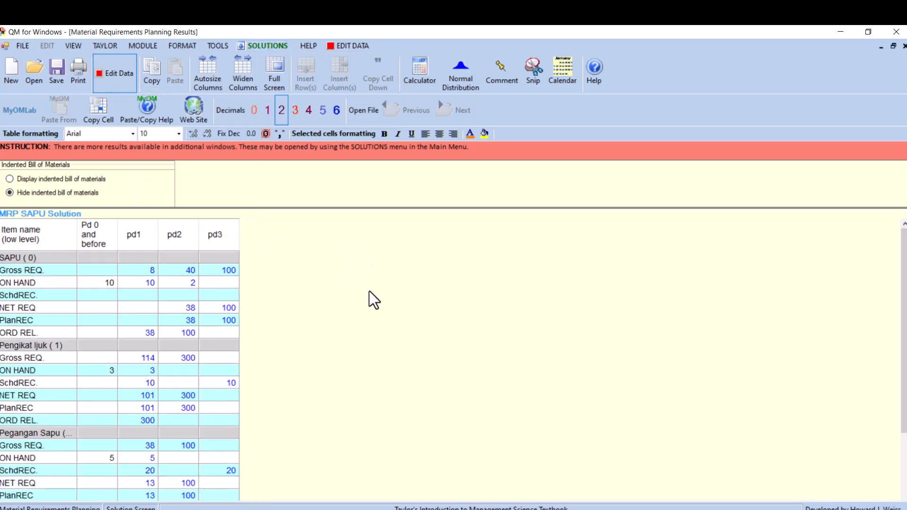
Step: Examine SAPU's gross requirements, net requirements and order releases across the three periods against the quiz question
{"action": "scroll", "coordinate": [370, 291], "scroll_direction": "down", "scroll_amount": 1}
{"action": "scroll", "coordinate": [369, 292], "scroll_direction": "up", "scroll_amount": 1}
{"action": "left_click", "coordinate": [26, 259]}
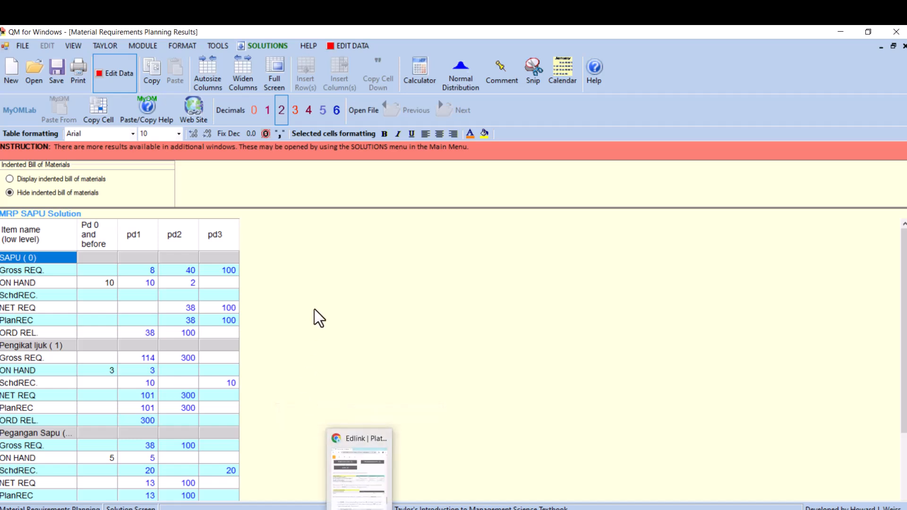
{"action": "left_click", "coordinate": [417, 509]}
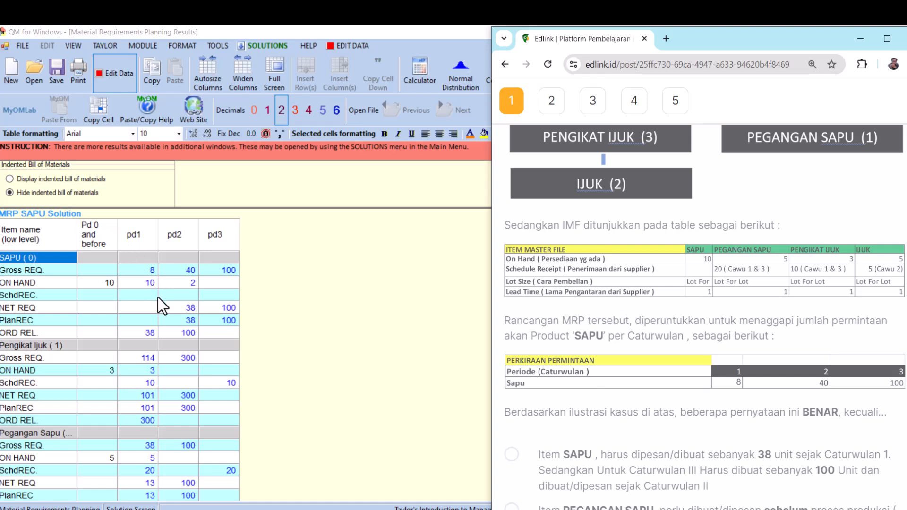
{"action": "left_click", "coordinate": [192, 307]}
{"action": "left_click", "coordinate": [149, 334]}
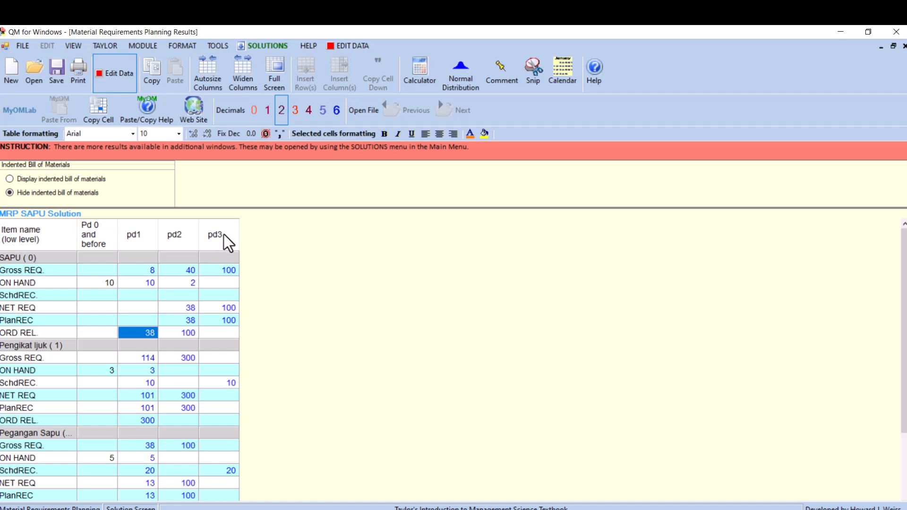
{"action": "left_click", "coordinate": [230, 274]}
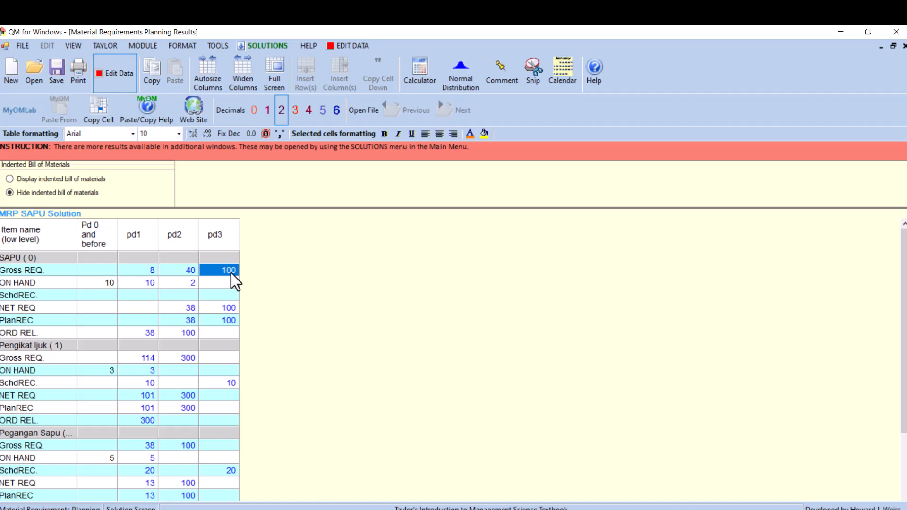
{"action": "left_click", "coordinate": [16, 308]}
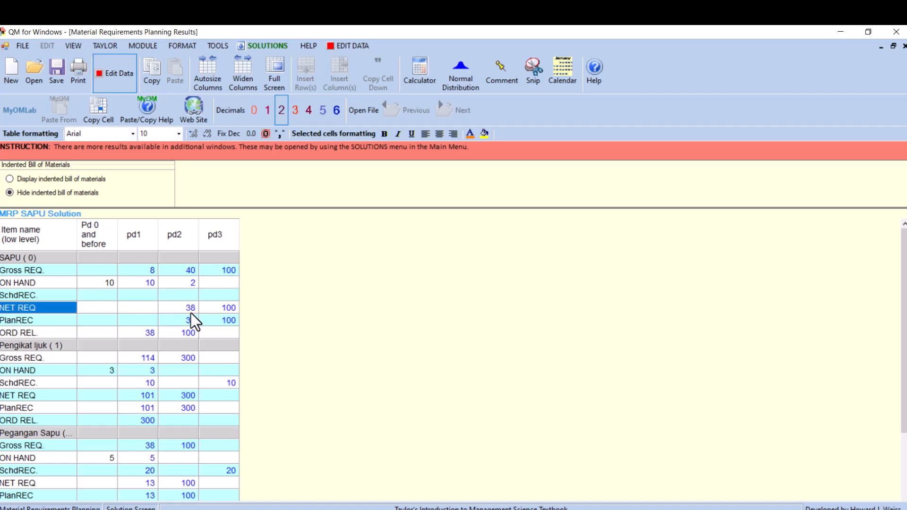
{"action": "left_click", "coordinate": [234, 310]}
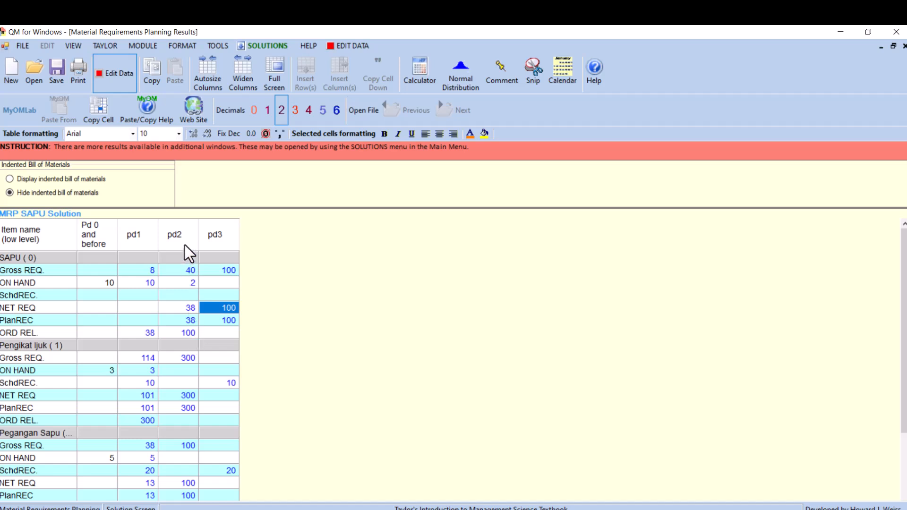
{"action": "left_click", "coordinate": [190, 332]}
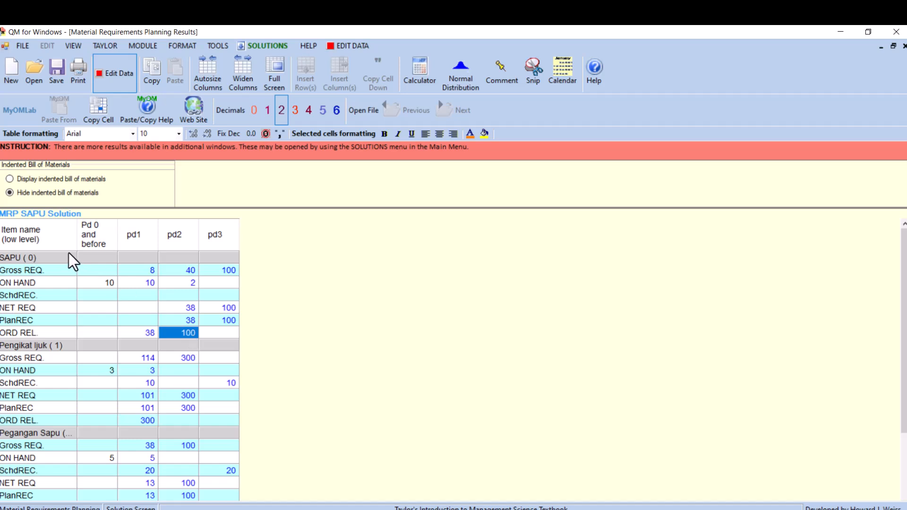
{"action": "left_click", "coordinate": [35, 257]}
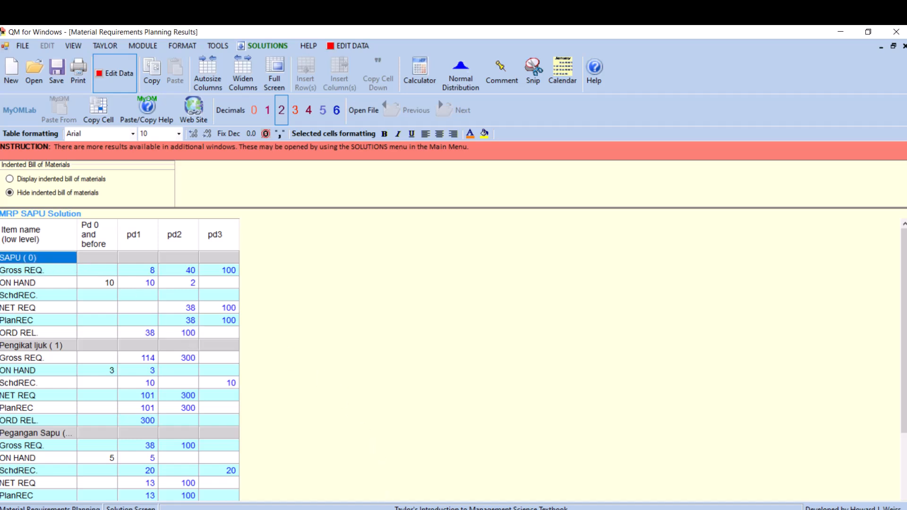
Step: Compare Pengikat Ijuk's period 1 gross requirement with SAPU's order release and the quiz's bill of materials, showing results and quiz side by side
{"action": "key", "text": "alt+Tab"}
{"action": "scroll", "coordinate": [650, 205], "scroll_direction": "up", "scroll_amount": 3}
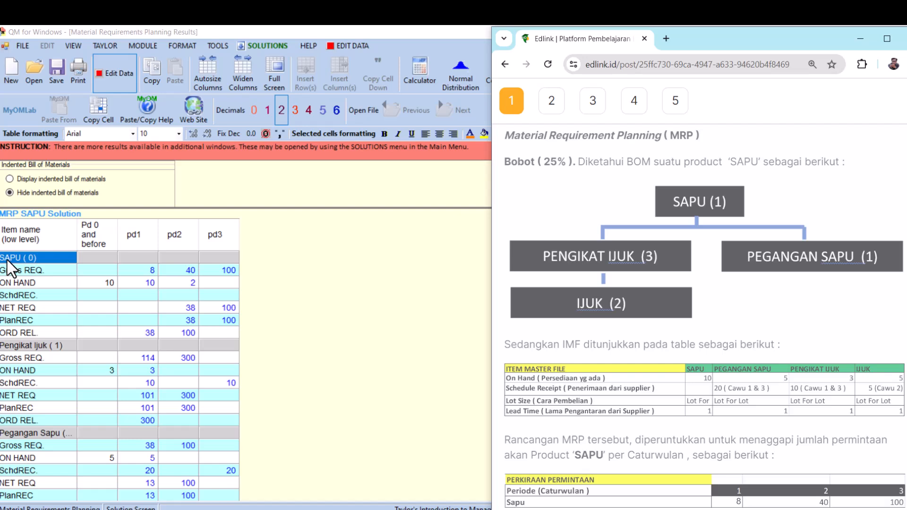
{"action": "left_click", "coordinate": [44, 344]}
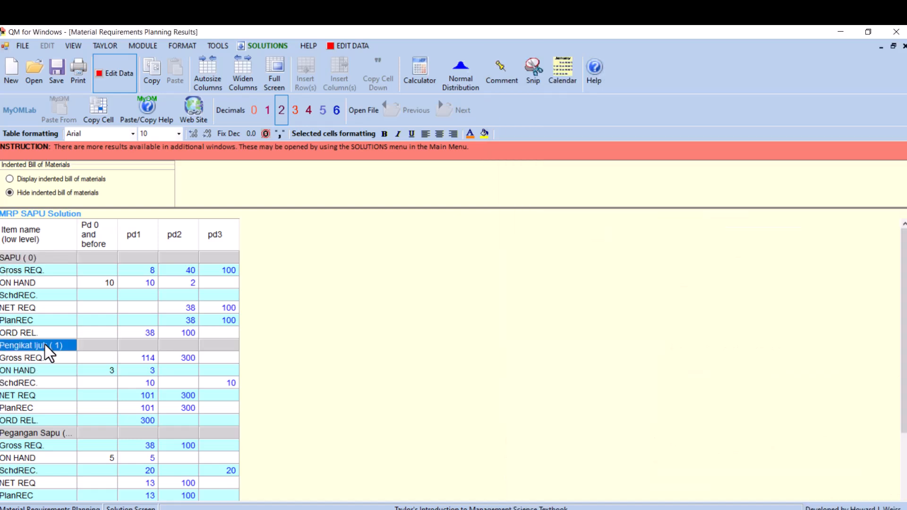
{"action": "left_click", "coordinate": [863, 35]}
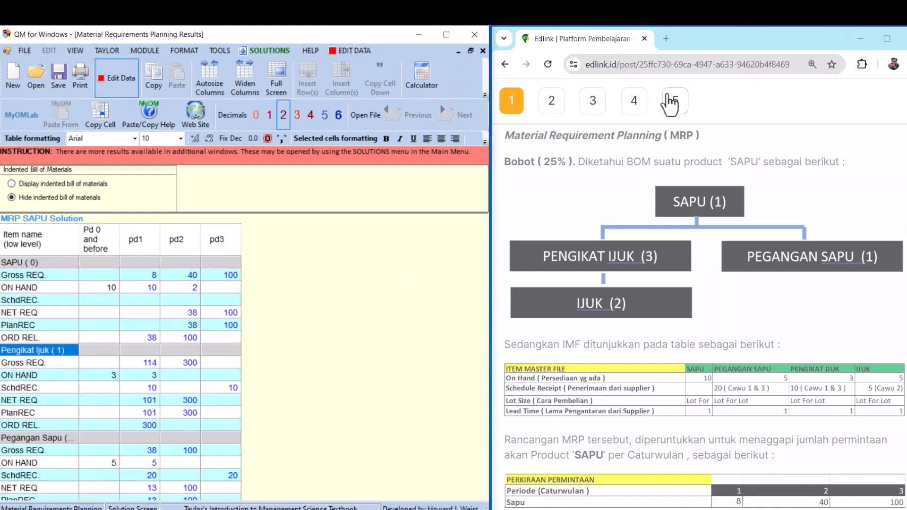
{"action": "scroll", "coordinate": [344, 260], "scroll_direction": "down", "scroll_amount": 1}
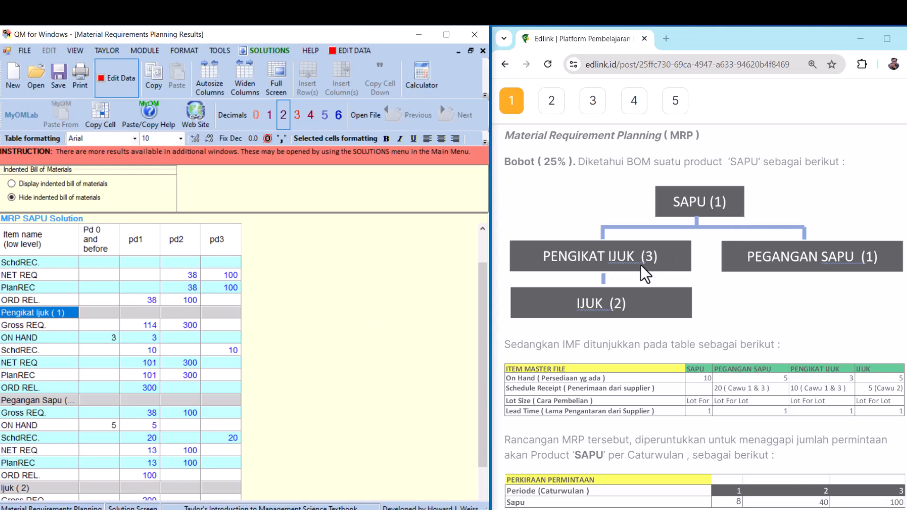
{"action": "left_click", "coordinate": [147, 326]}
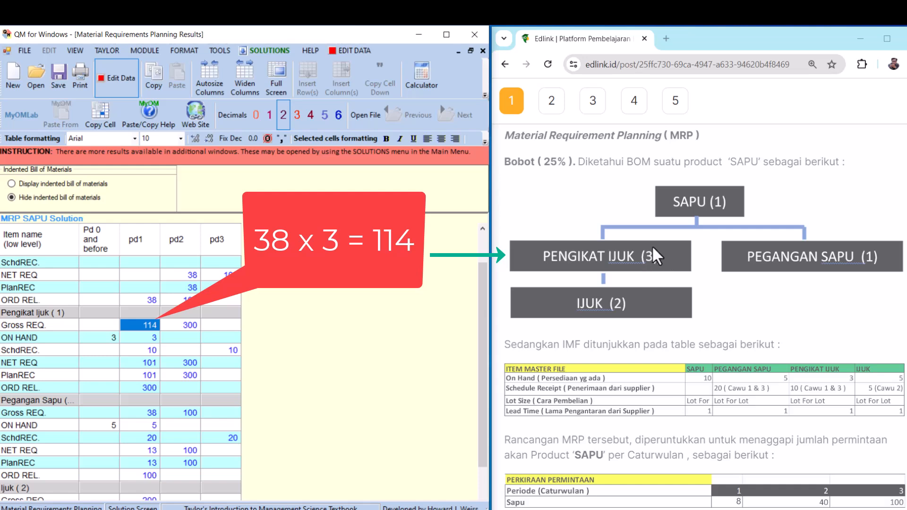
{"action": "left_click", "coordinate": [47, 313]}
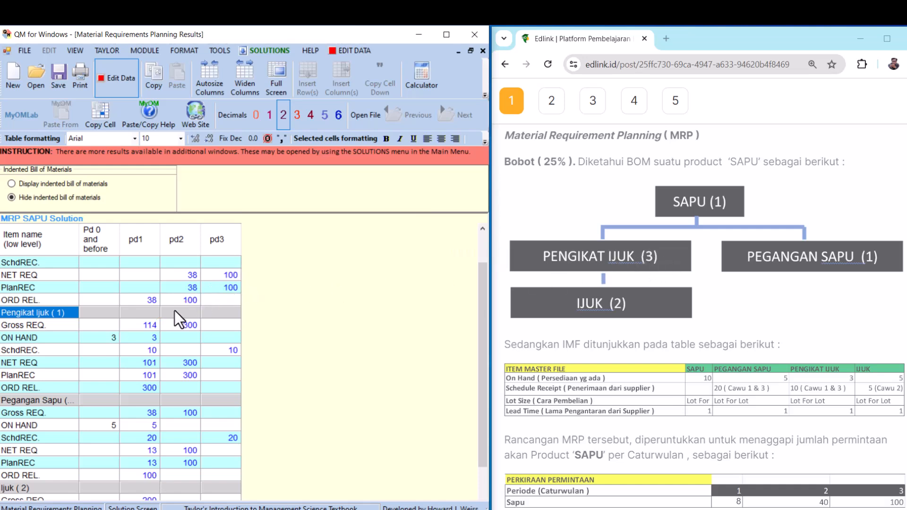
{"action": "left_click", "coordinate": [143, 326]}
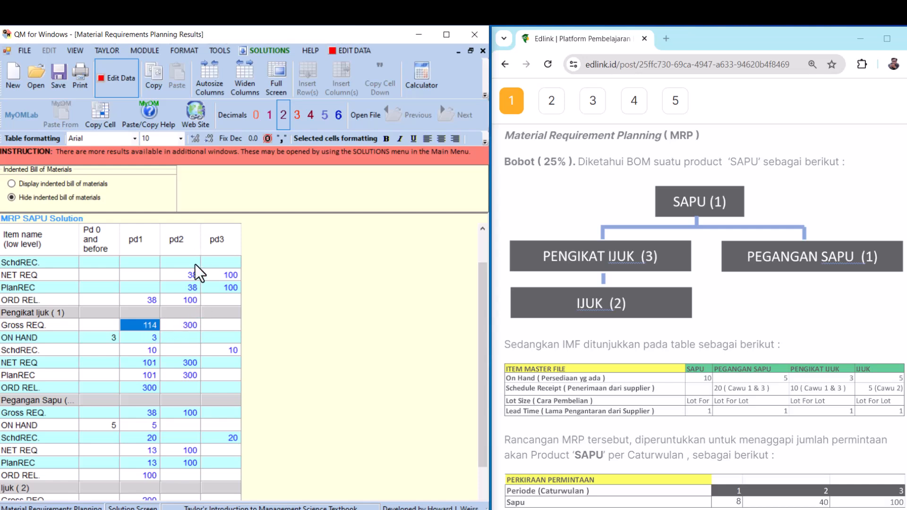
Step: Compare Pengikat Ijuk's period 2 gross requirement with SAPU's period 2 order release and the component quantity in the quiz's bill of materials
{"action": "left_click", "coordinate": [192, 298]}
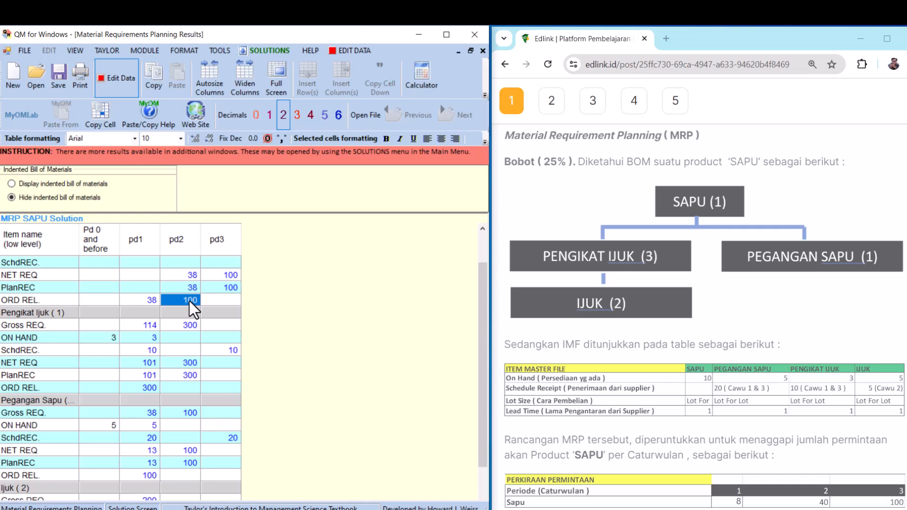
{"action": "left_click", "coordinate": [56, 314]}
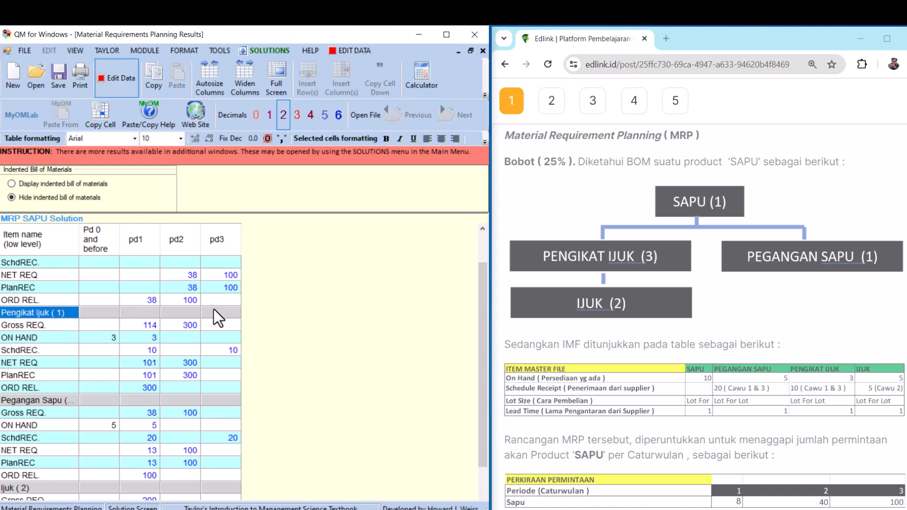
{"action": "left_click", "coordinate": [196, 302]}
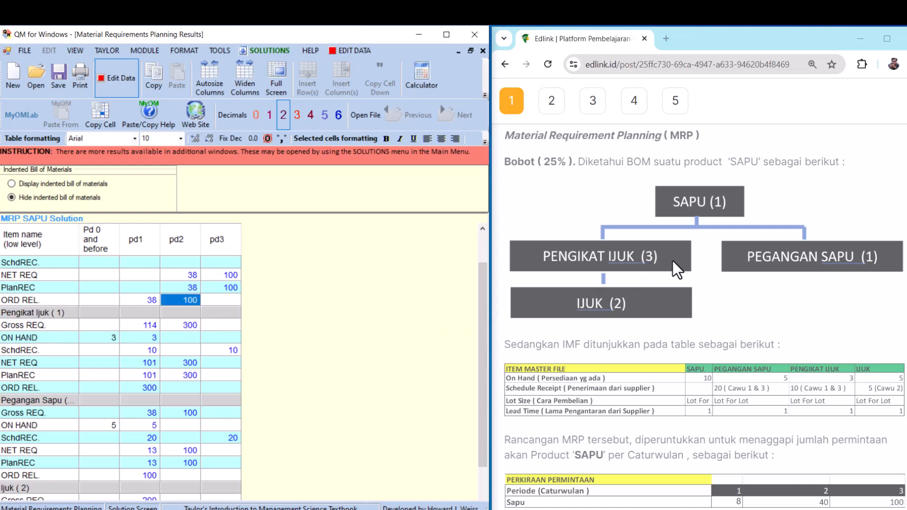
{"action": "left_click", "coordinate": [659, 261]}
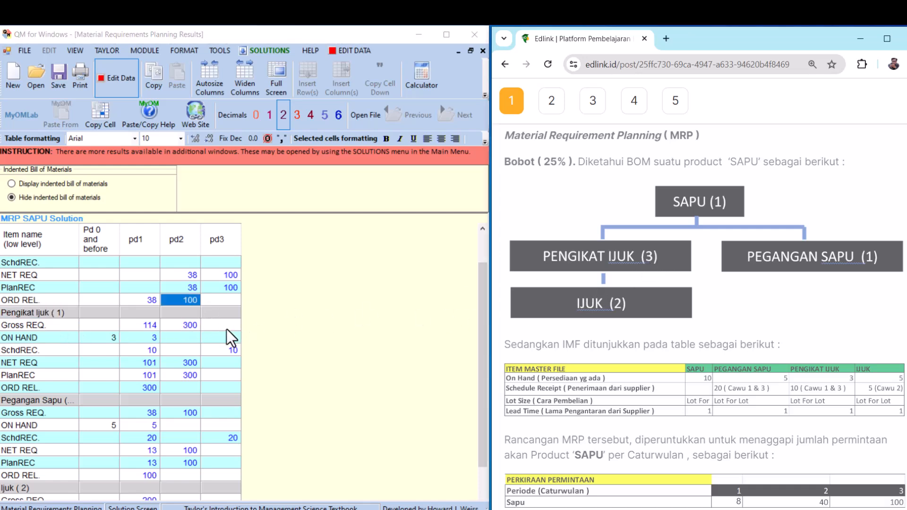
{"action": "left_click", "coordinate": [188, 329]}
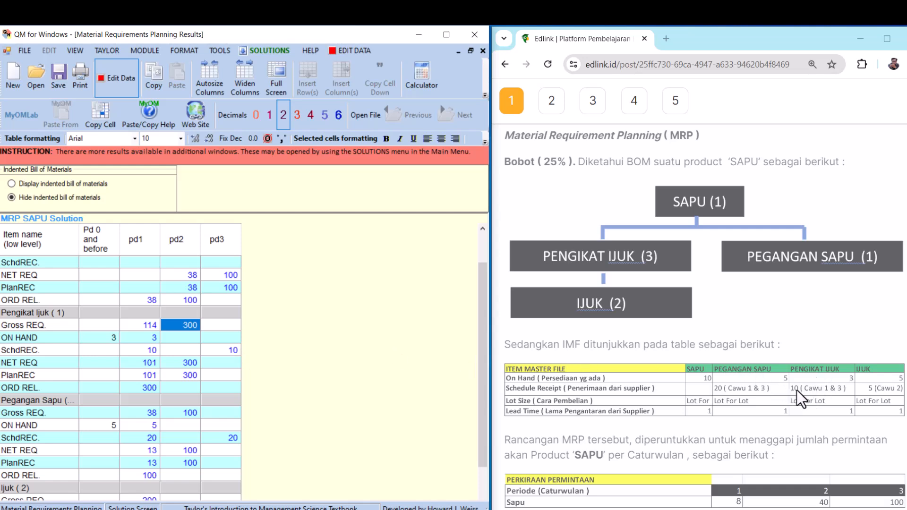
Step: Check Pengikat Ijuk's scheduled receipts against the item master file and trace its period 1 net requirement and planned receipt
{"action": "left_click", "coordinate": [140, 349]}
{"action": "left_click", "coordinate": [227, 350]}
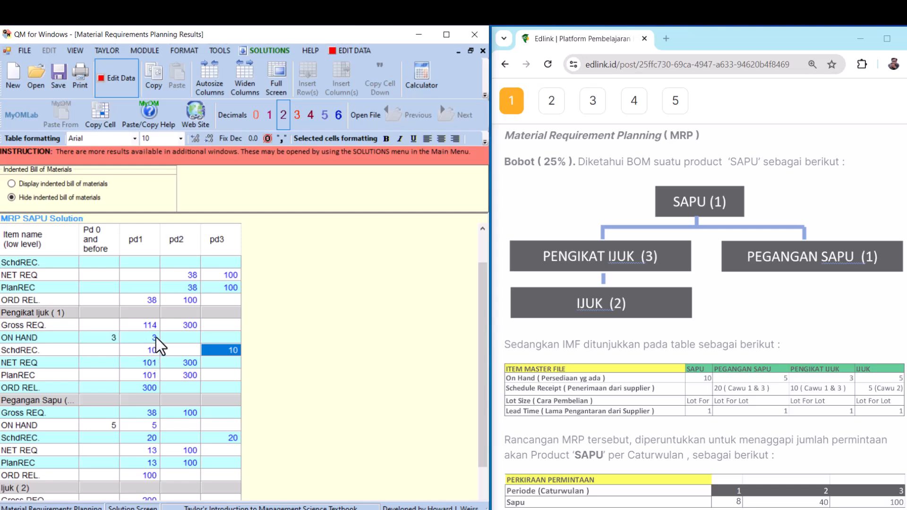
{"action": "left_click", "coordinate": [141, 361]}
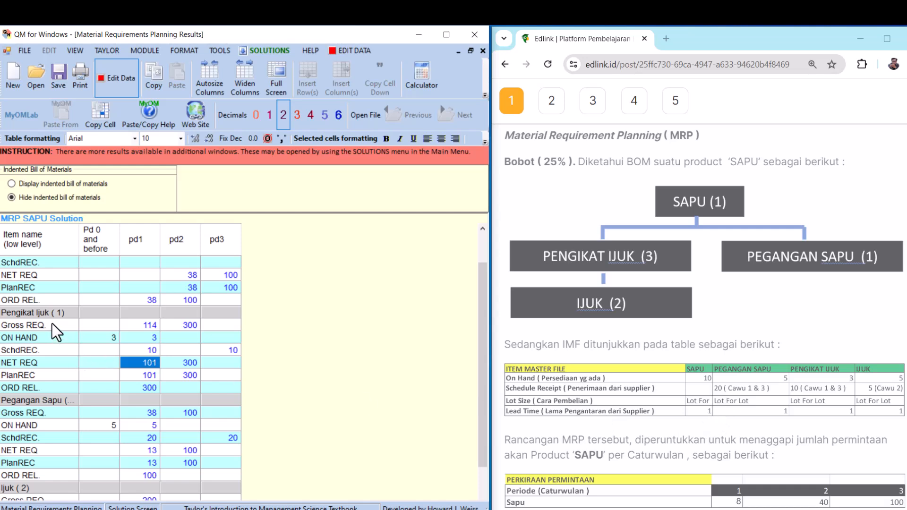
{"action": "left_click", "coordinate": [812, 373]}
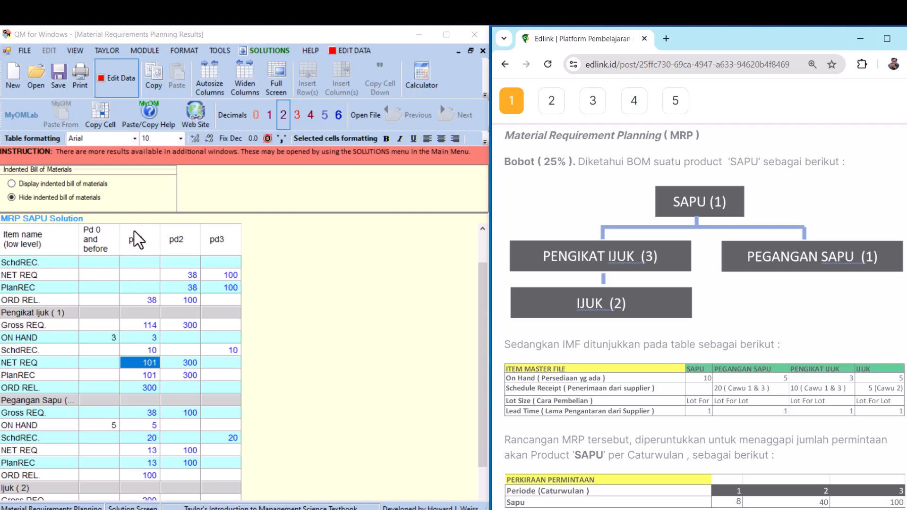
{"action": "left_click", "coordinate": [149, 376]}
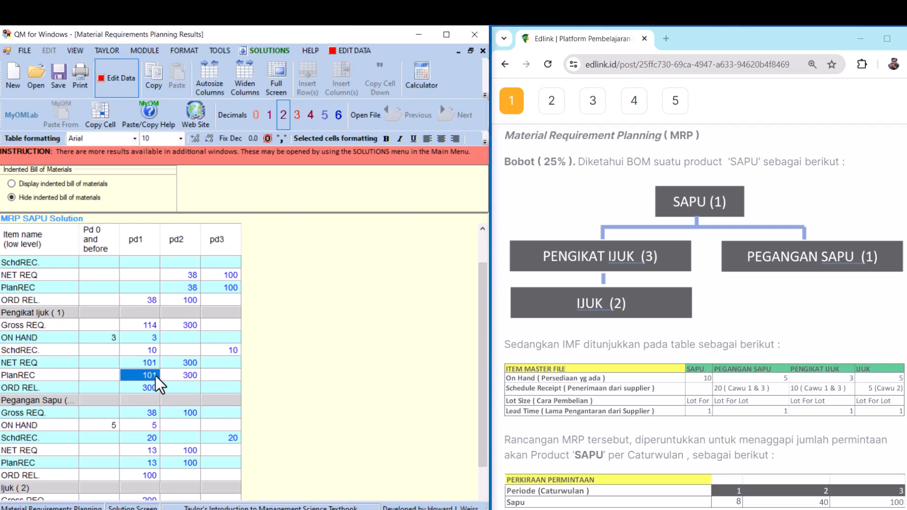
{"action": "left_click", "coordinate": [110, 388]}
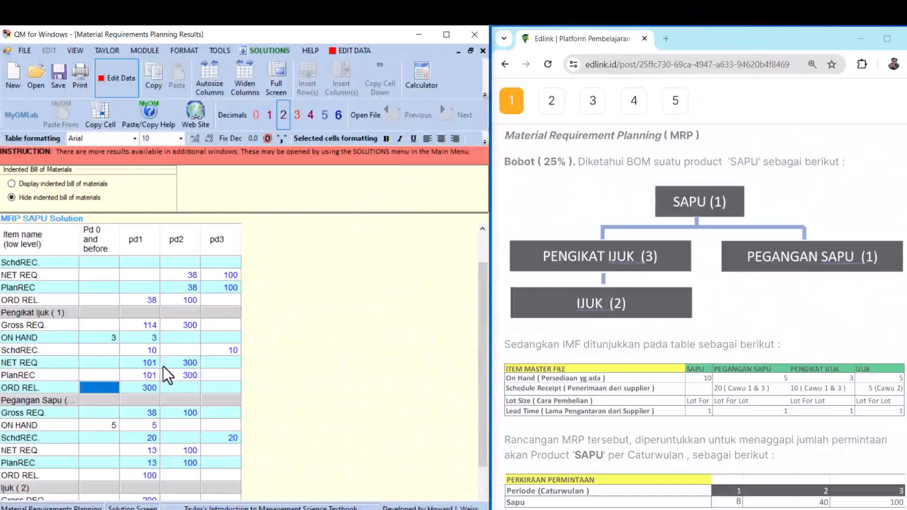
{"action": "left_click", "coordinate": [155, 374]}
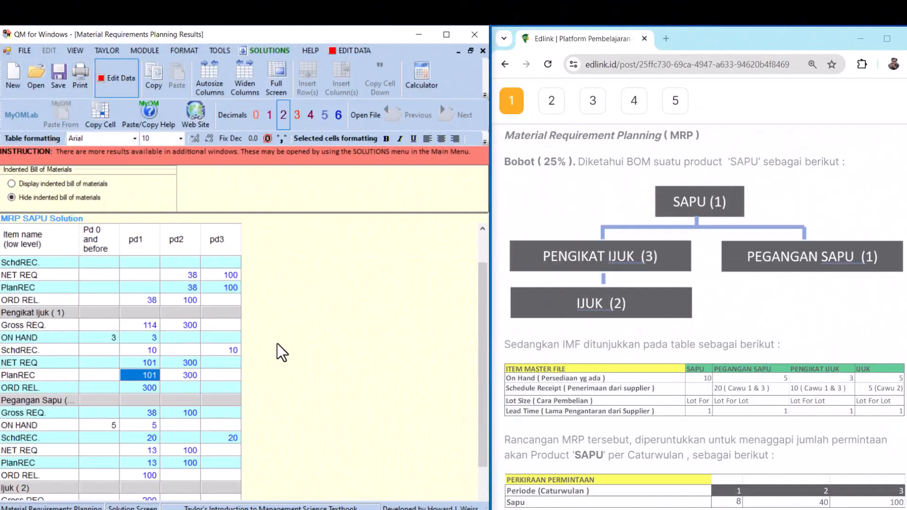
Step: Examine Pengikat Ijuk's period 2 gross requirement, the period 1 order release that covers it, and the period 3 scheduled receipt
{"action": "left_click", "coordinate": [193, 325]}
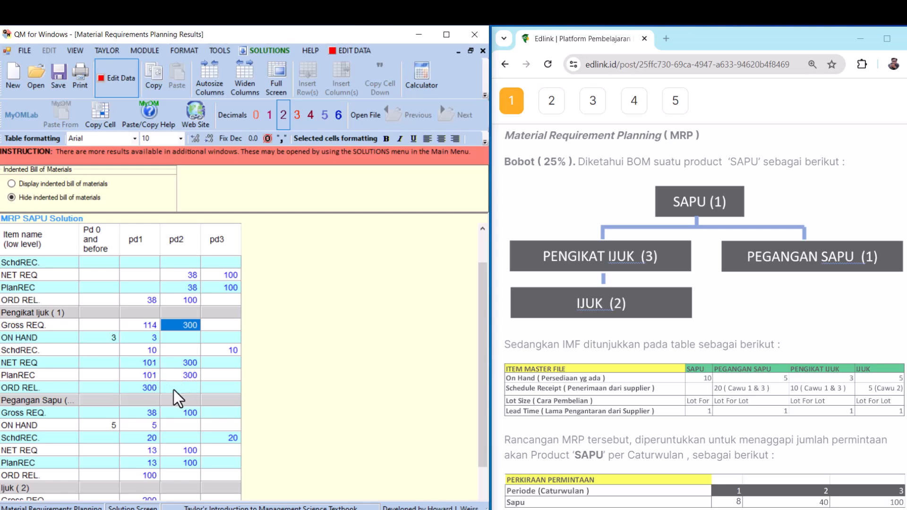
{"action": "left_click", "coordinate": [142, 388]}
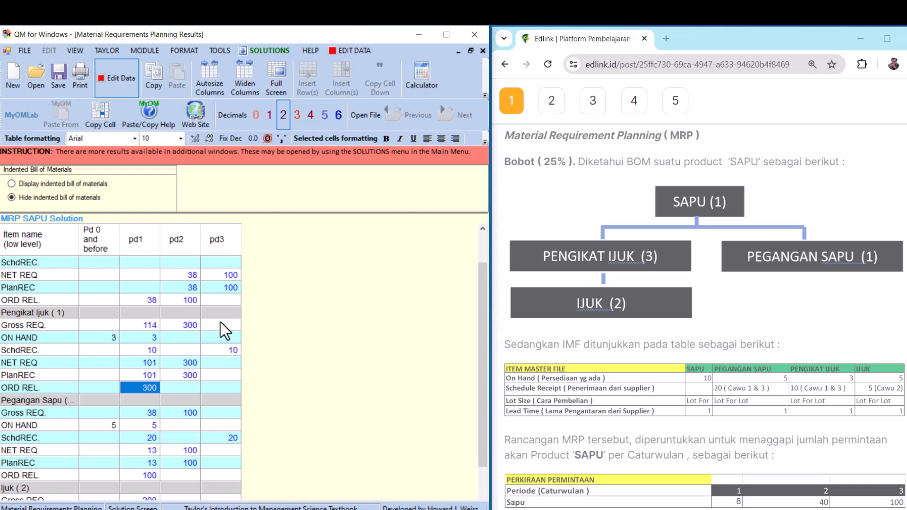
{"action": "left_click", "coordinate": [231, 351]}
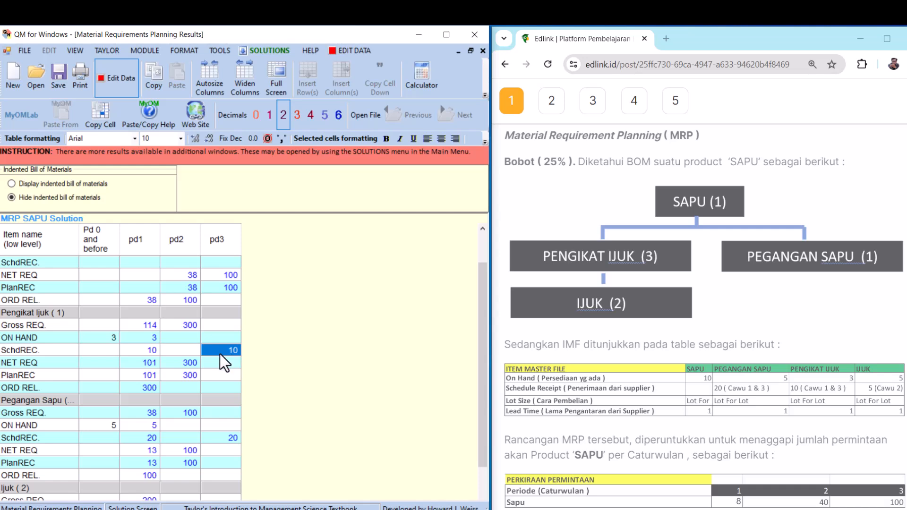
Step: Compare Pegangan Sapu's gross requirements in periods 1 and 2 with SAPU's order releases in the same periods
{"action": "scroll", "coordinate": [220, 353], "scroll_direction": "down", "scroll_amount": 2}
{"action": "left_click", "coordinate": [136, 350]}
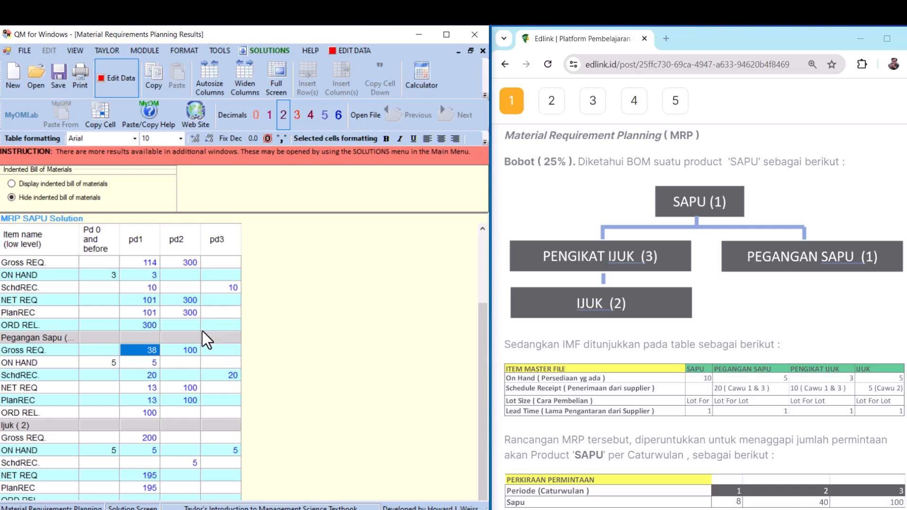
{"action": "scroll", "coordinate": [202, 331], "scroll_direction": "up", "scroll_amount": 1}
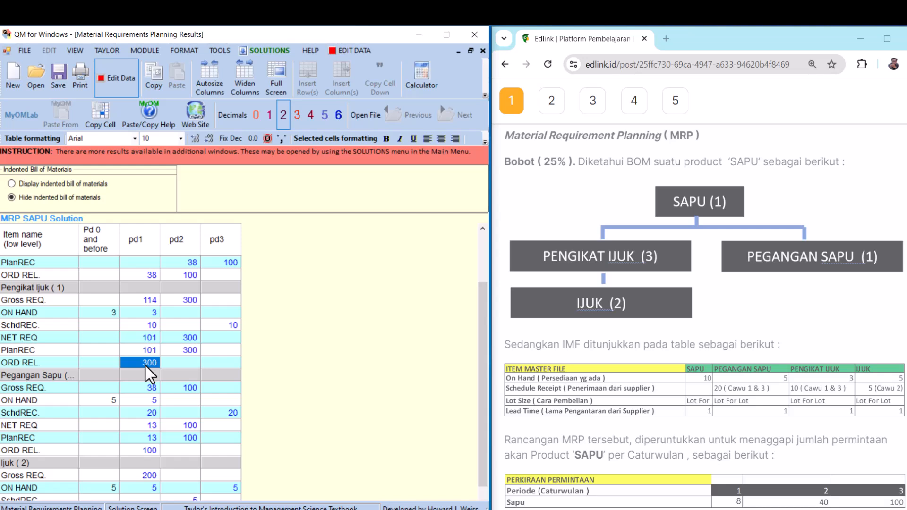
{"action": "scroll", "coordinate": [146, 366], "scroll_direction": "up", "scroll_amount": 1}
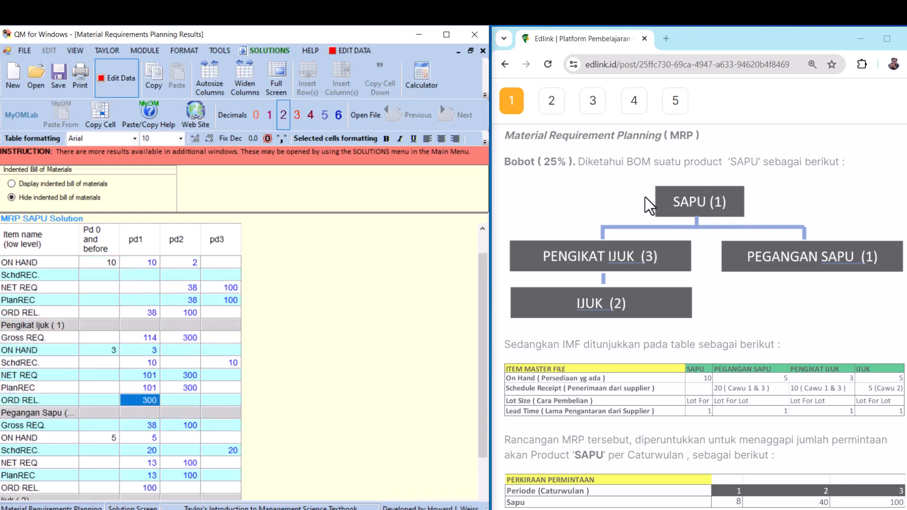
{"action": "left_click", "coordinate": [150, 313]}
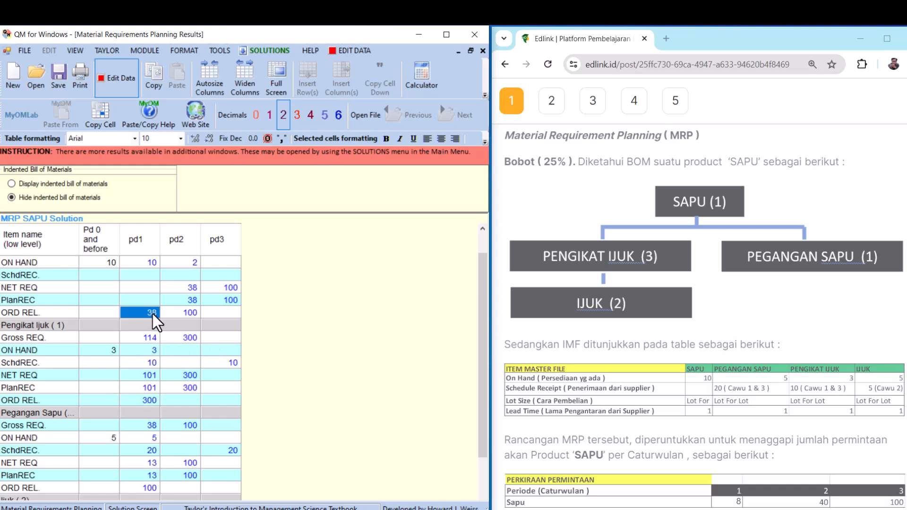
{"action": "left_click", "coordinate": [188, 312]}
{"action": "left_click", "coordinate": [150, 424]}
{"action": "scroll", "coordinate": [161, 376], "scroll_direction": "down", "scroll_amount": 2}
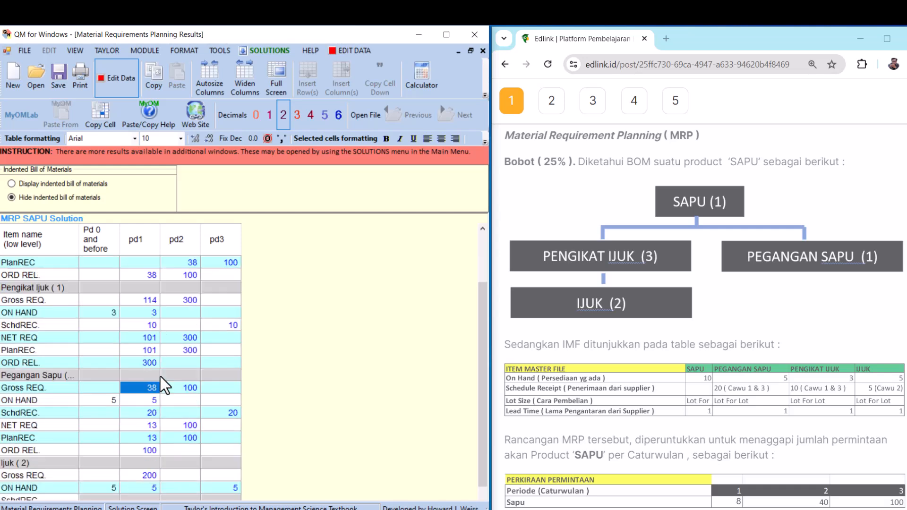
{"action": "left_click", "coordinate": [197, 355]}
{"action": "left_click", "coordinate": [147, 351]}
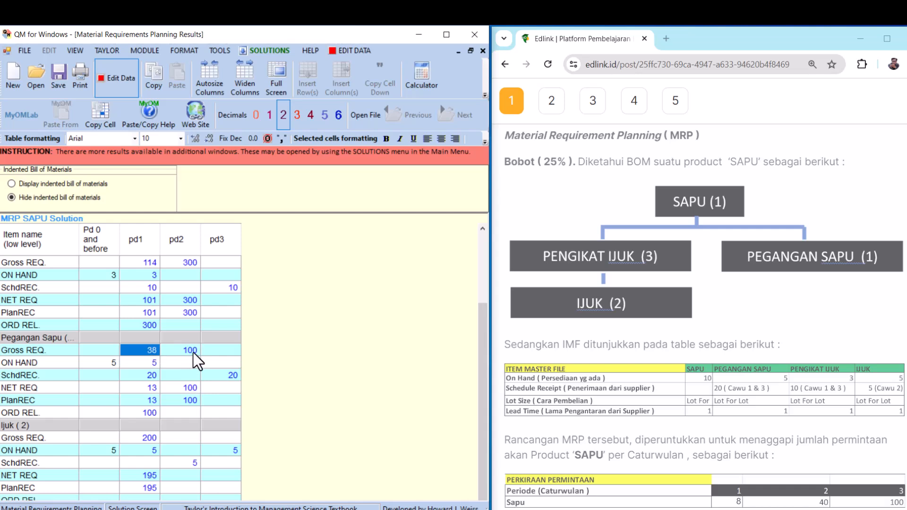
{"action": "left_click", "coordinate": [193, 353]}
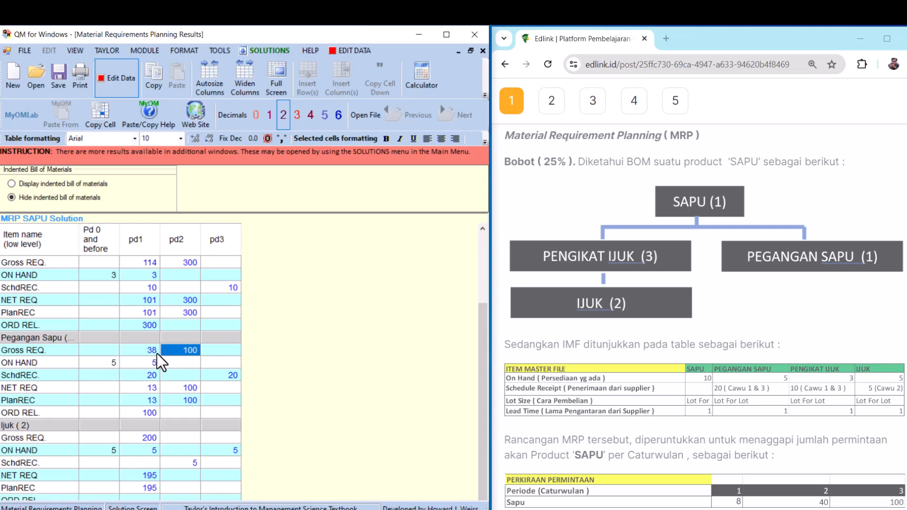
Step: Trace Pegangan Sapu's period 1 net requirement and planned receipt from its gross requirement, on-hand stock and scheduled receipt
{"action": "left_click", "coordinate": [32, 374]}
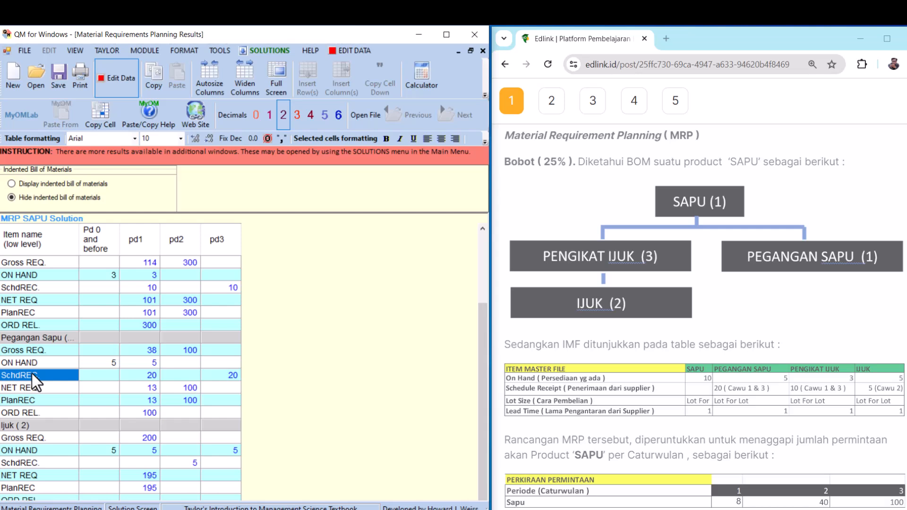
{"action": "left_click", "coordinate": [138, 376]}
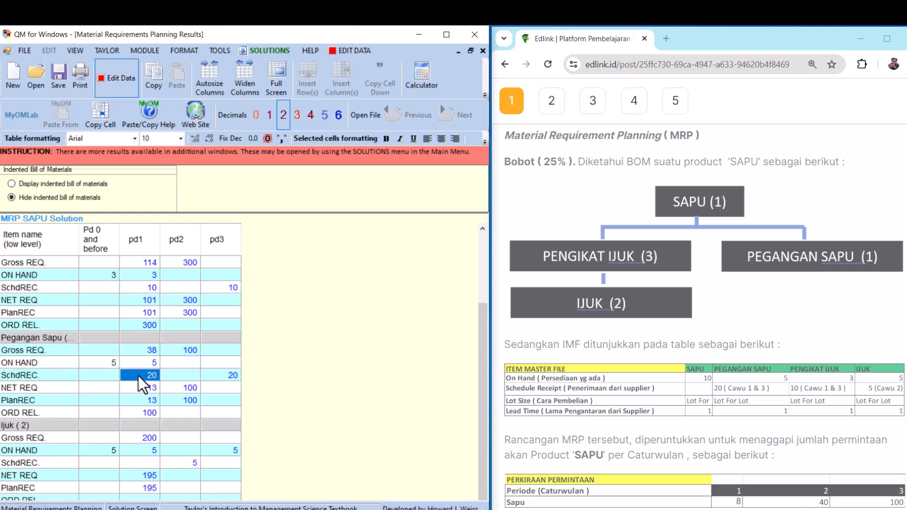
{"action": "left_click", "coordinate": [155, 364]}
{"action": "left_click", "coordinate": [155, 353]}
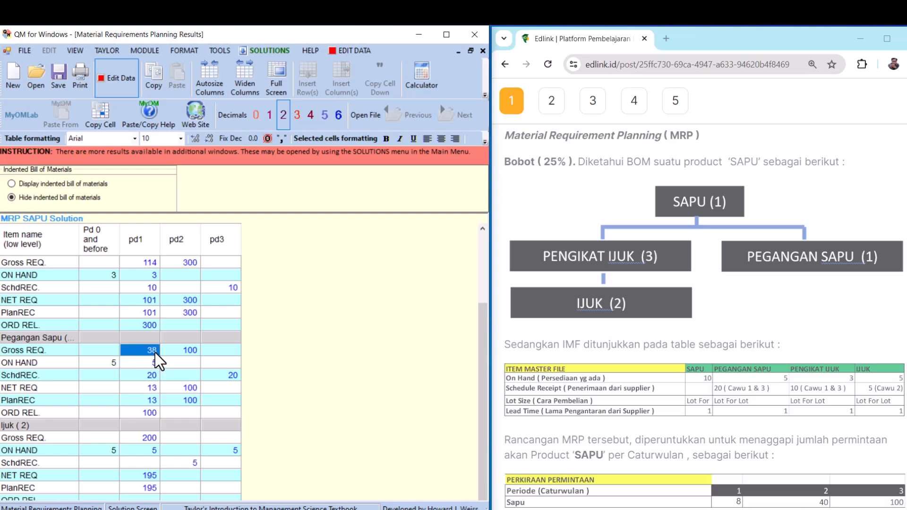
{"action": "left_click", "coordinate": [145, 391]}
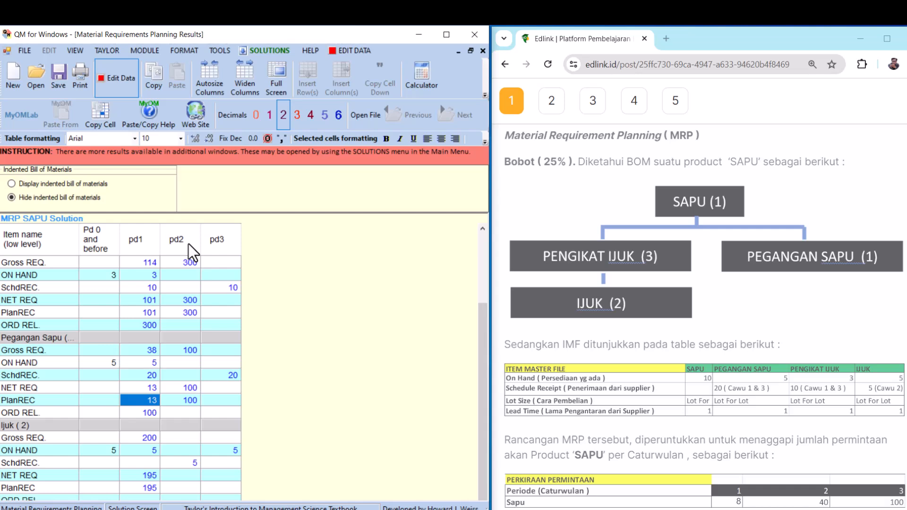
Step: Examine Pegangan Sapu's period 2 gross requirement, net requirement and planned receipt, plus its period 3 scheduled receipt
{"action": "left_click", "coordinate": [183, 354]}
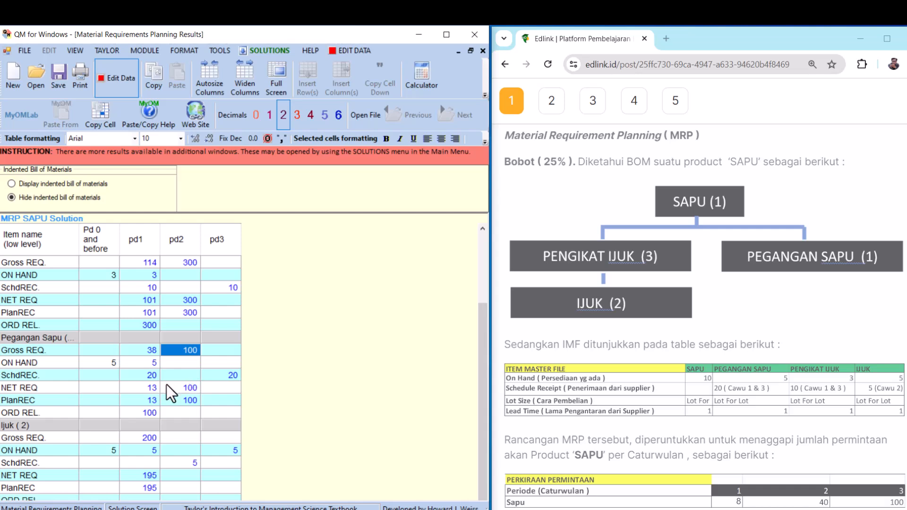
{"action": "left_click", "coordinate": [30, 391]}
{"action": "left_click", "coordinate": [188, 388]}
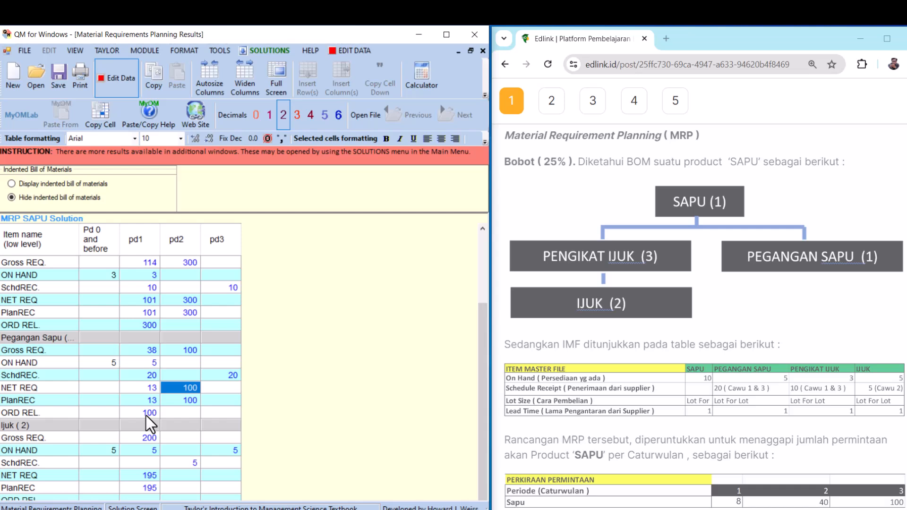
{"action": "left_click", "coordinate": [192, 401]}
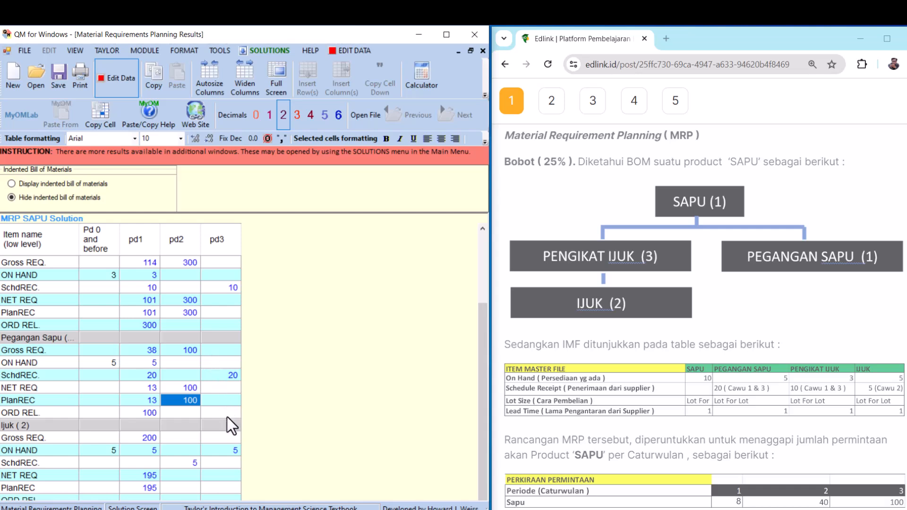
{"action": "left_click", "coordinate": [235, 375]}
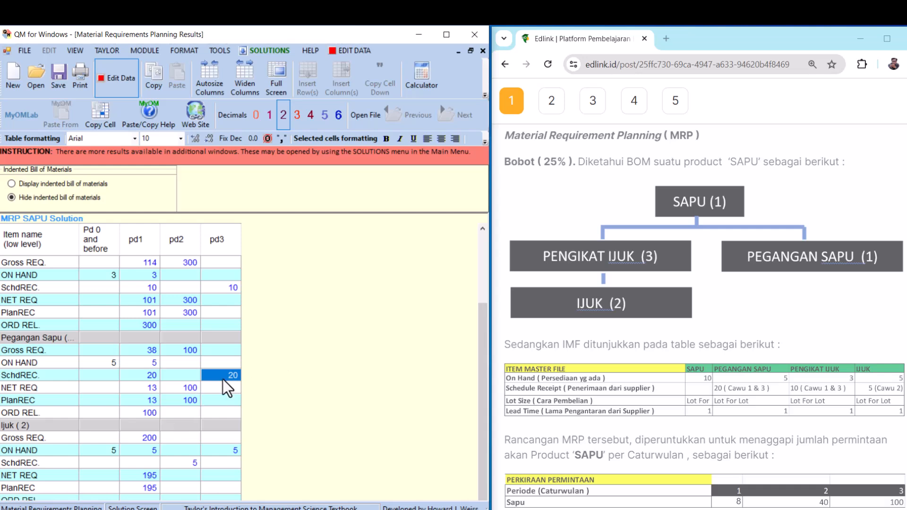
Step: Check Ijuk's period 1 gross requirement against its quantity in the BOM diagram, and calculate 38 × 2 in Calculator
{"action": "left_click", "coordinate": [159, 431]}
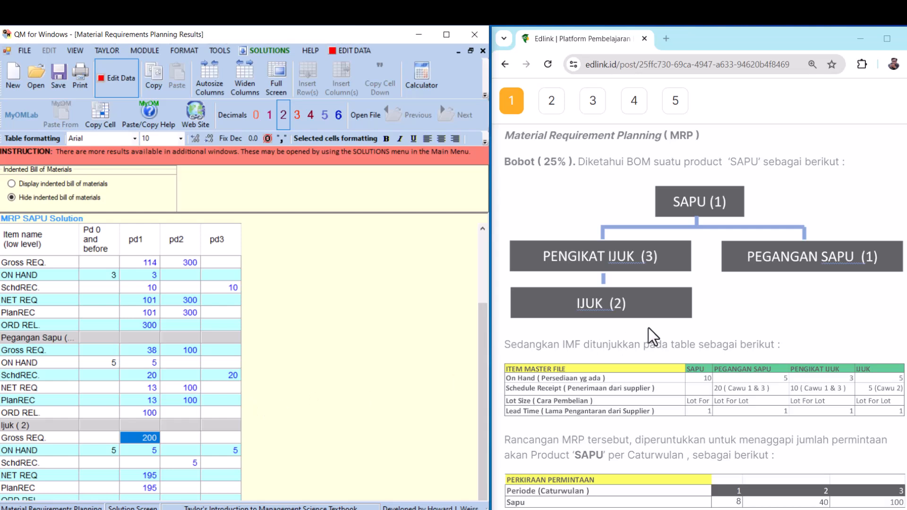
{"action": "left_click", "coordinate": [625, 304]}
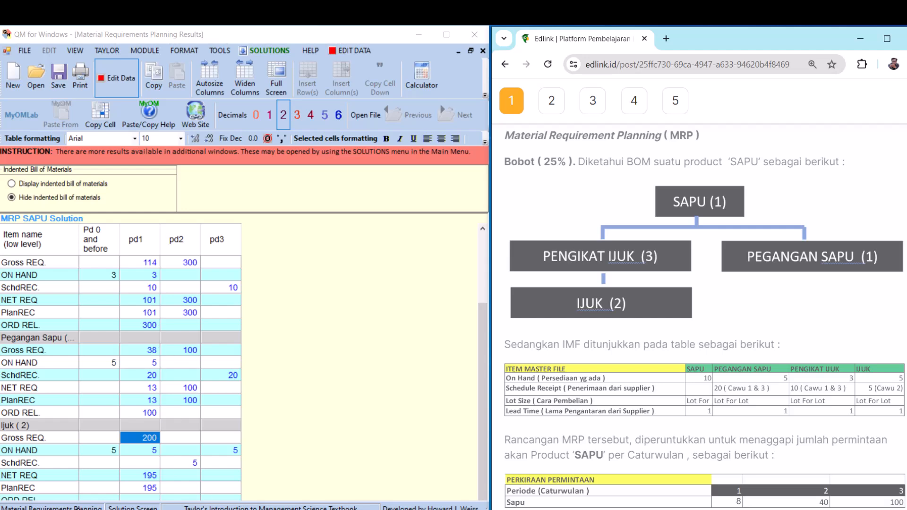
{"action": "left_click", "coordinate": [78, 509]}
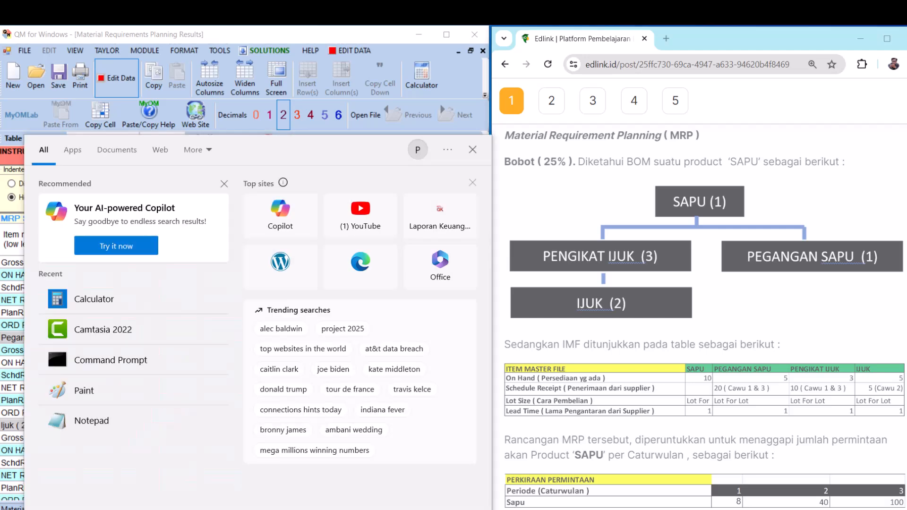
{"action": "type", "text": "calcu"}
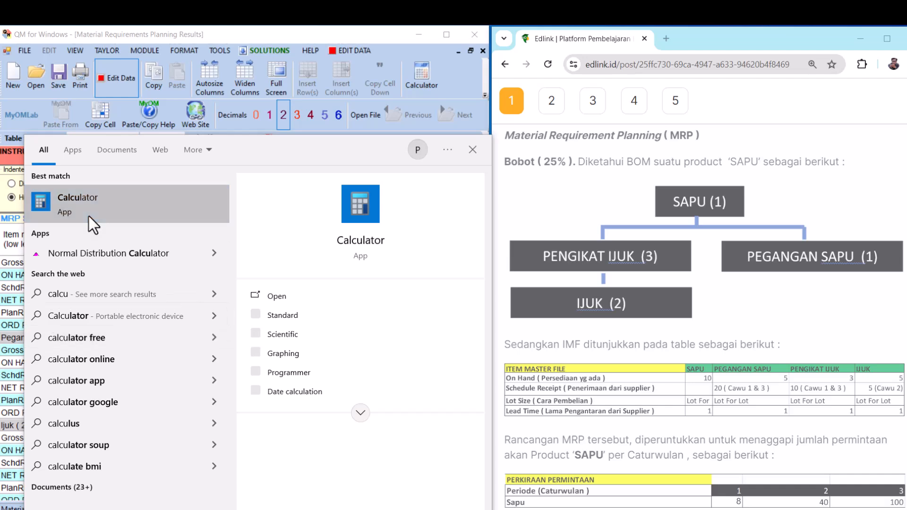
{"action": "left_click", "coordinate": [88, 216]}
{"action": "left_click", "coordinate": [142, 293]}
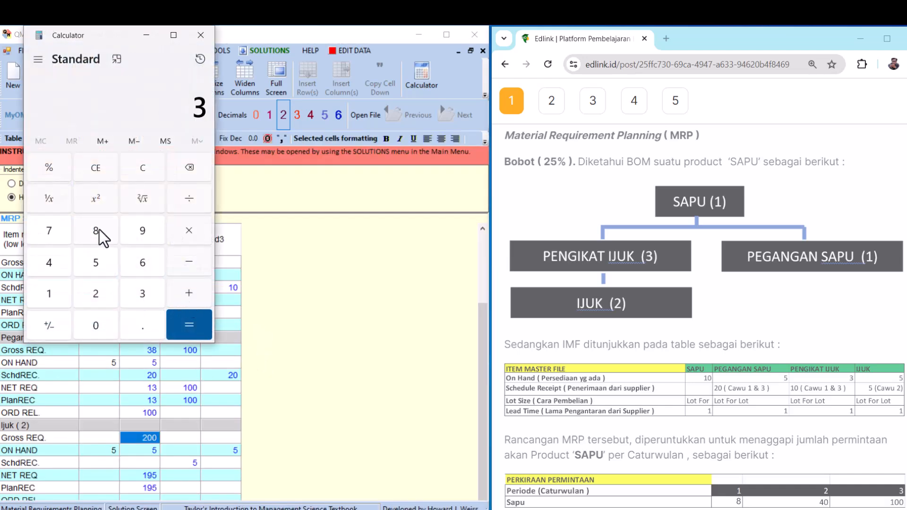
{"action": "left_click", "coordinate": [99, 231]}
{"action": "left_click", "coordinate": [189, 236]}
{"action": "left_click", "coordinate": [95, 296]}
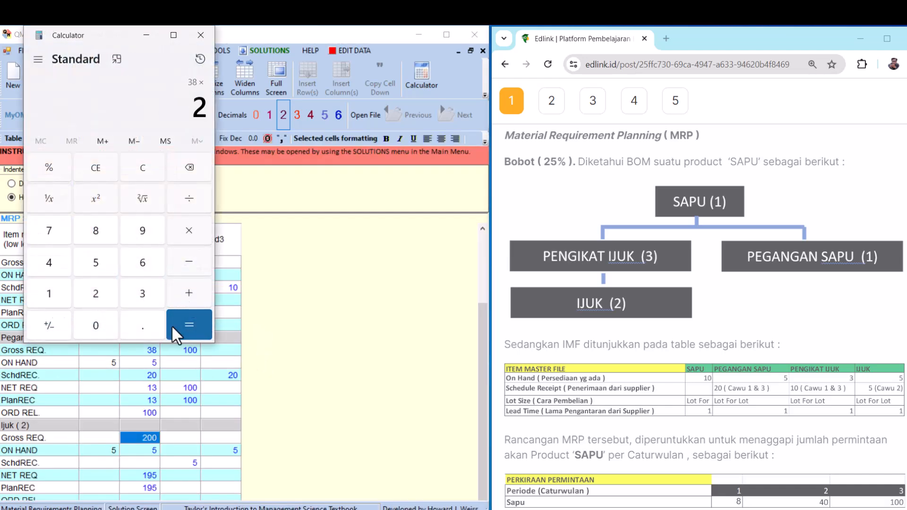
{"action": "left_click", "coordinate": [198, 324]}
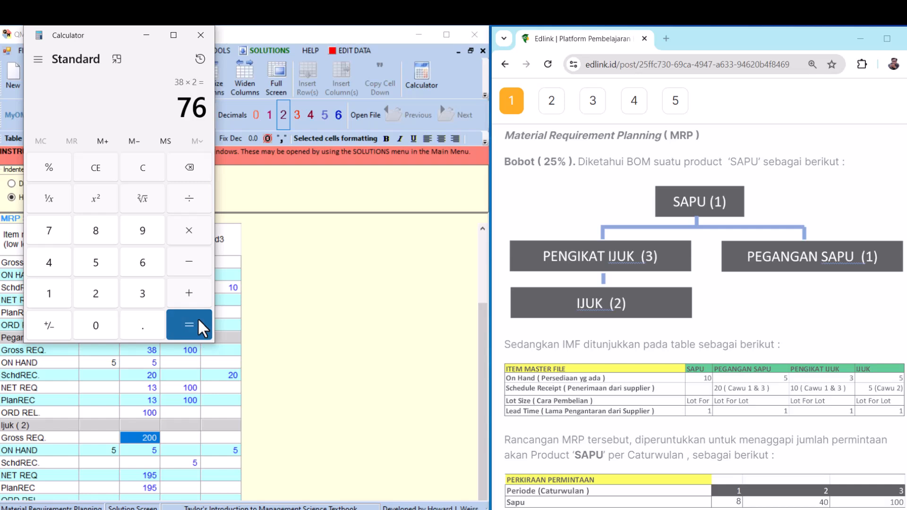
{"action": "left_click", "coordinate": [147, 37]}
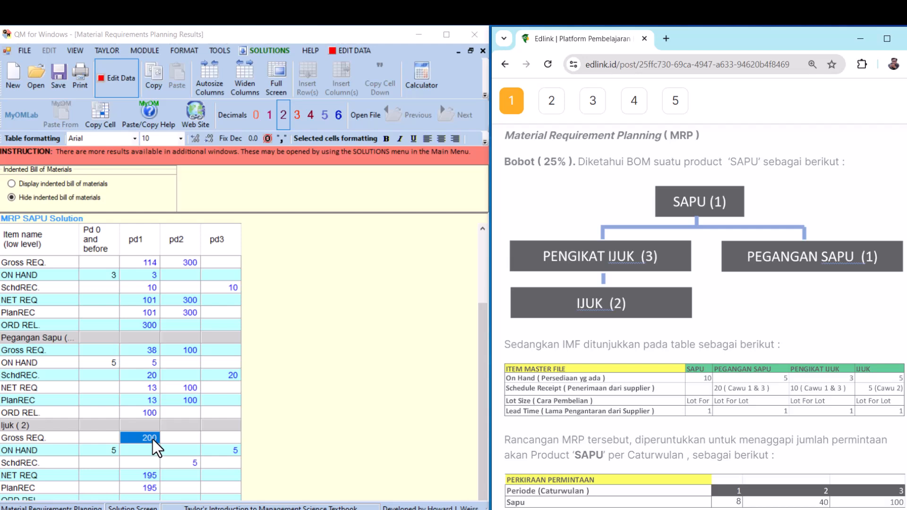
Step: Compare SAPU's period 1 order release with Ijuk's period 1 gross requirement
{"action": "scroll", "coordinate": [148, 358], "scroll_direction": "up", "scroll_amount": 3}
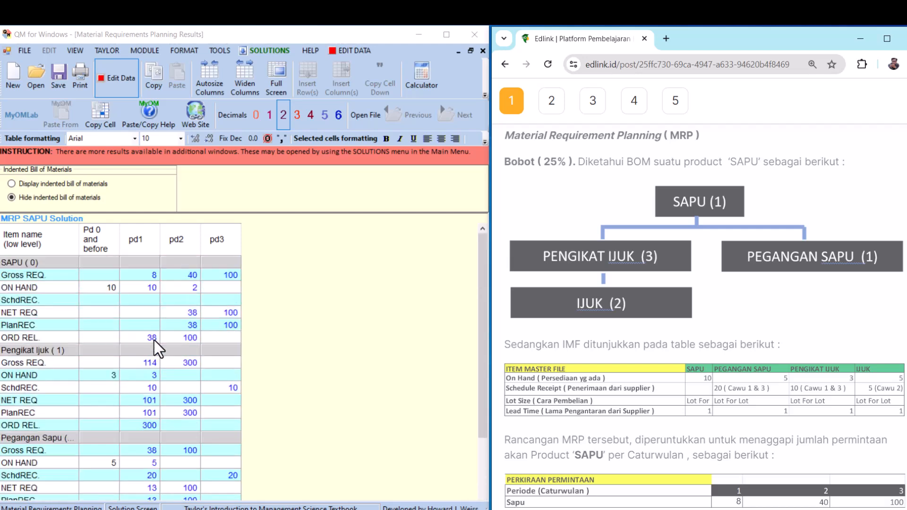
{"action": "left_click", "coordinate": [154, 338]}
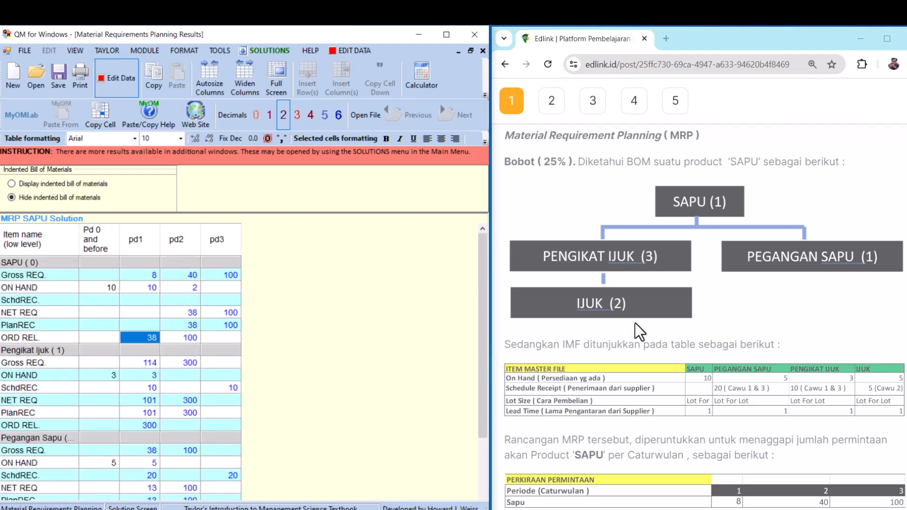
{"action": "scroll", "coordinate": [136, 384], "scroll_direction": "down", "scroll_amount": 3}
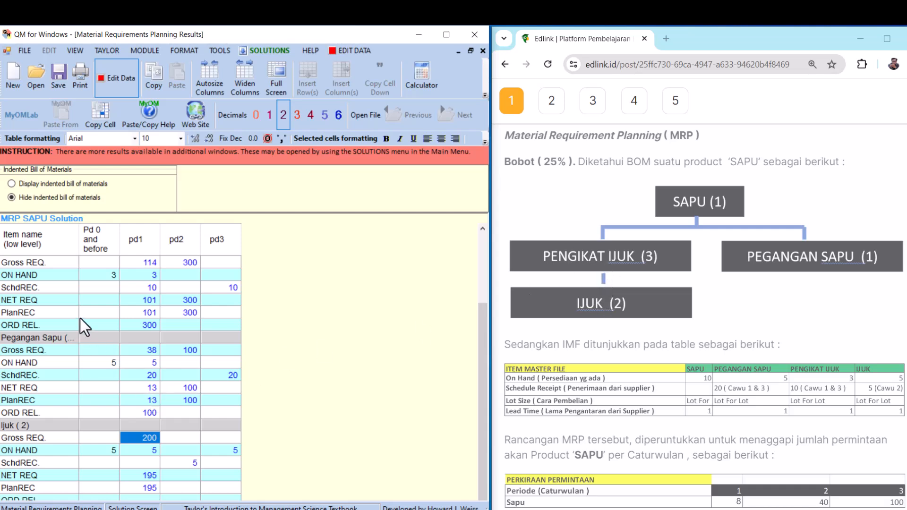
Step: Trace Ijuk's period 1 gross requirement back to Pengikat Ijuk's period 1 order release
{"action": "scroll", "coordinate": [79, 317], "scroll_direction": "up", "scroll_amount": 1}
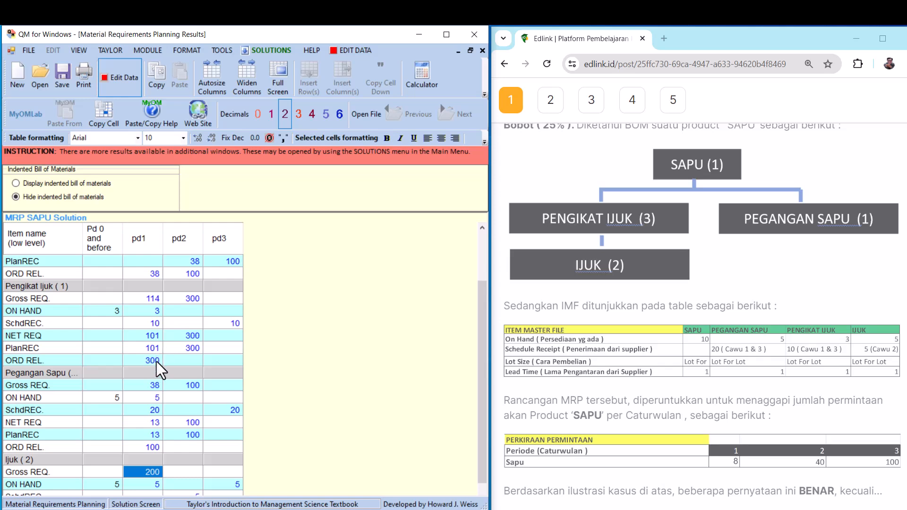
{"action": "left_click", "coordinate": [157, 360]}
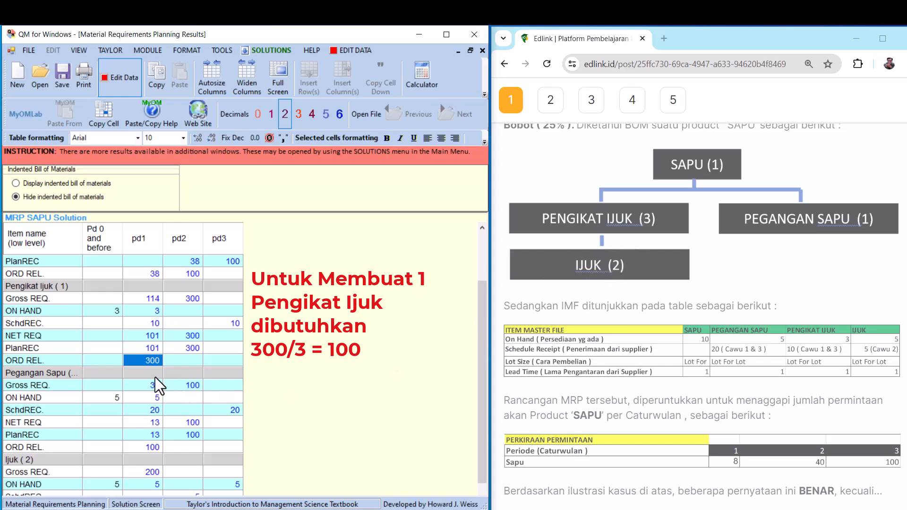
{"action": "scroll", "coordinate": [155, 377], "scroll_direction": "down", "scroll_amount": 1}
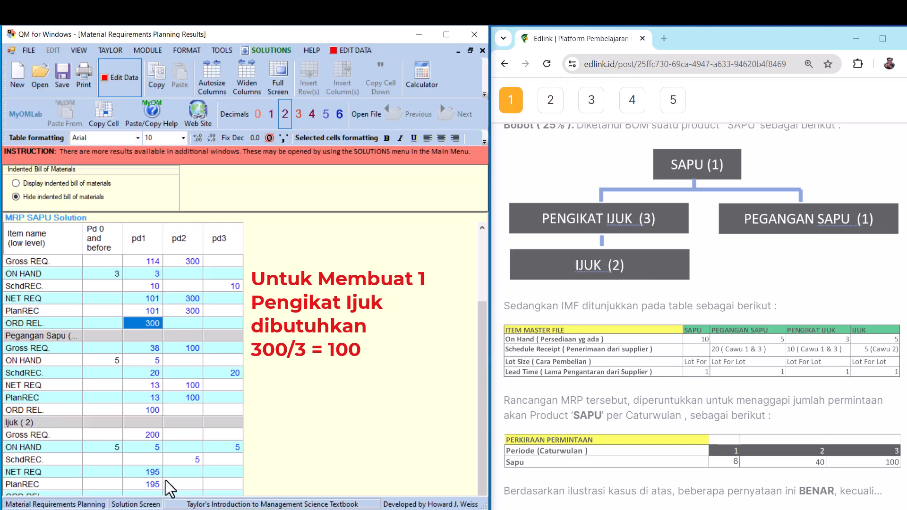
{"action": "left_click", "coordinate": [156, 434]}
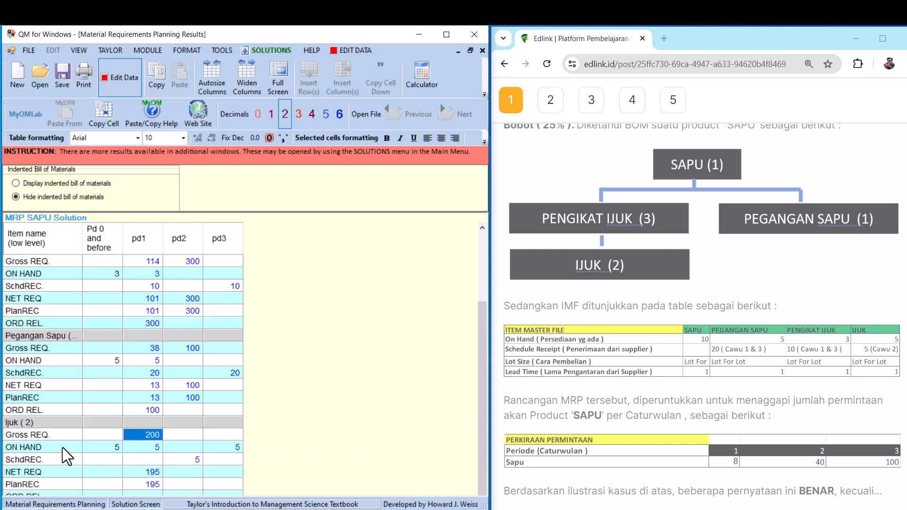
Step: Compare Ijuk's initial on-hand stock with the item master file and examine its on-hand stock in period 3
{"action": "left_click", "coordinate": [48, 445]}
{"action": "left_click", "coordinate": [97, 449]}
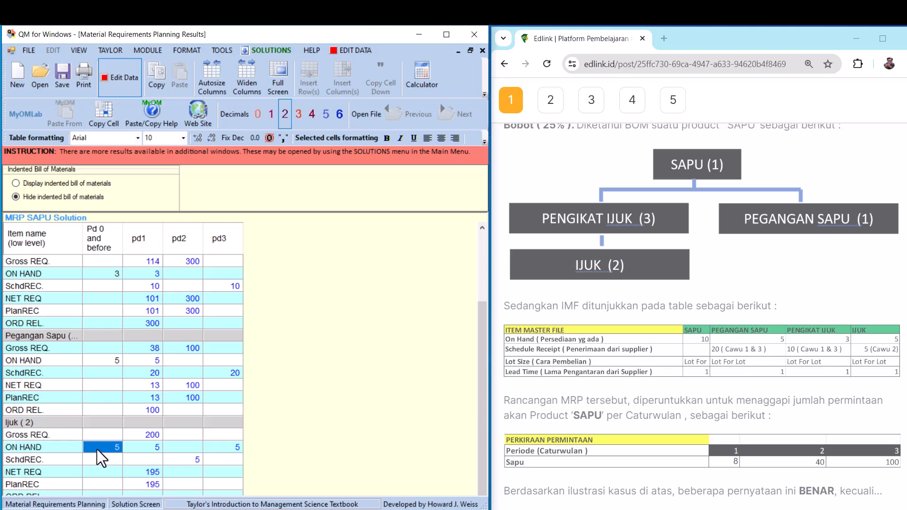
{"action": "left_click", "coordinate": [880, 341]}
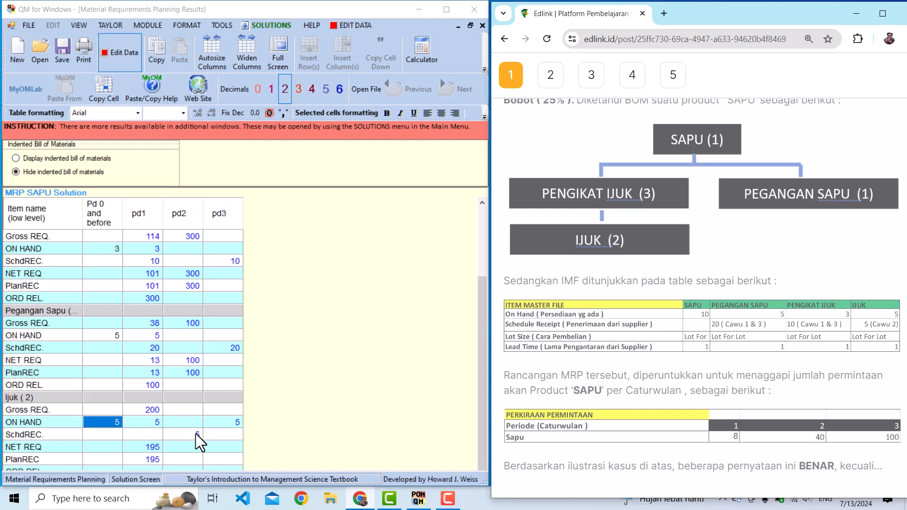
{"action": "left_click", "coordinate": [232, 421]}
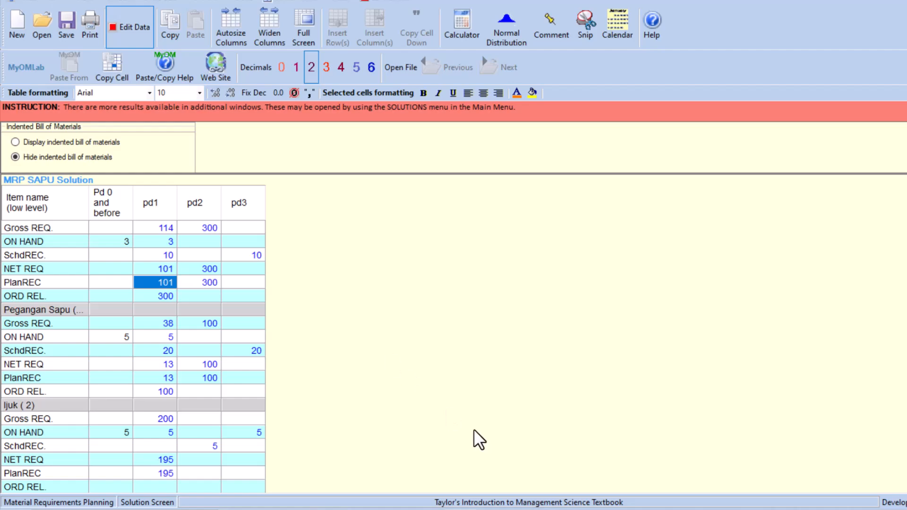
Step: Switch to the Edlink quiz in the browser and review the statements and selected answers for the SAPU question and question 5
{"action": "key", "text": "alt+Tab"}
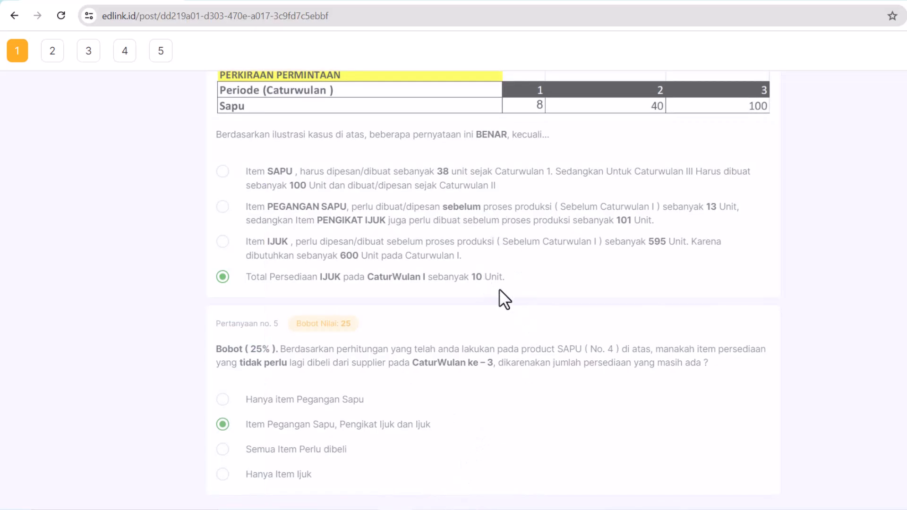
{"action": "scroll", "coordinate": [543, 299], "scroll_direction": "up", "scroll_amount": 6}
{"action": "scroll", "coordinate": [518, 286], "scroll_direction": "down", "scroll_amount": 5}
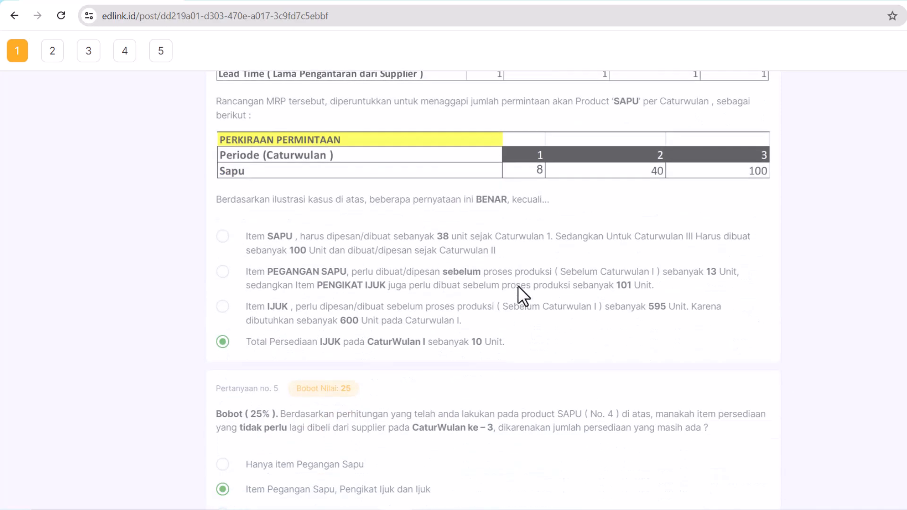
{"action": "scroll", "coordinate": [518, 286], "scroll_direction": "down", "scroll_amount": 1}
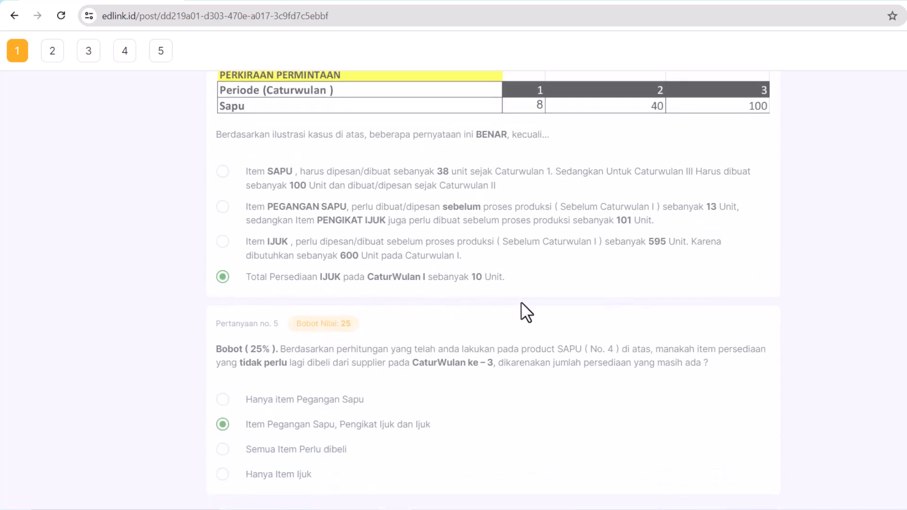